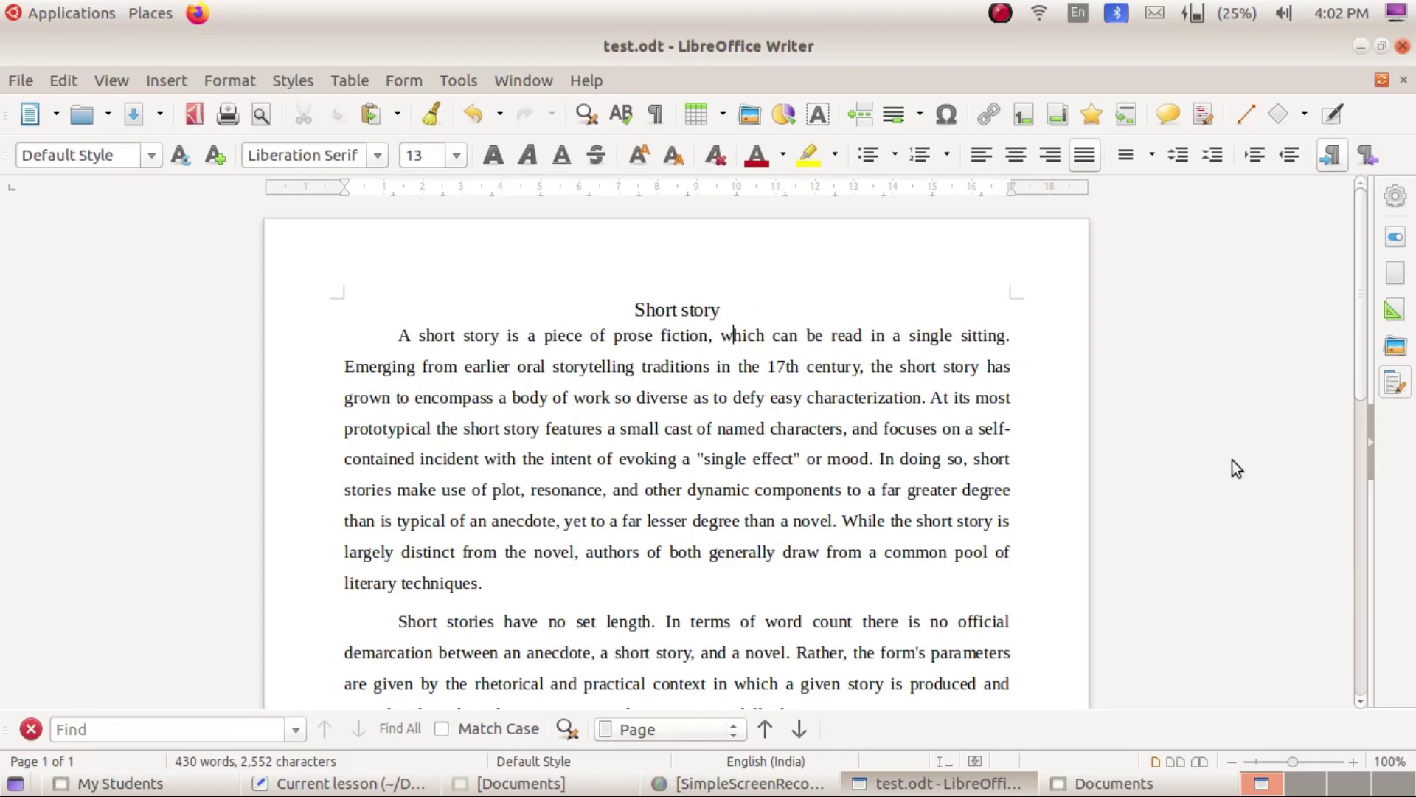
Select the first paragraph, 'A short story is' through 'literary techniques.', and make it bold.
key("Home")
key("shift+Down")
key("shift+Down")
key("shift+Down")
key("shift+Down")
key("shift+Down")
key("shift+Down")
key("shift+Down")
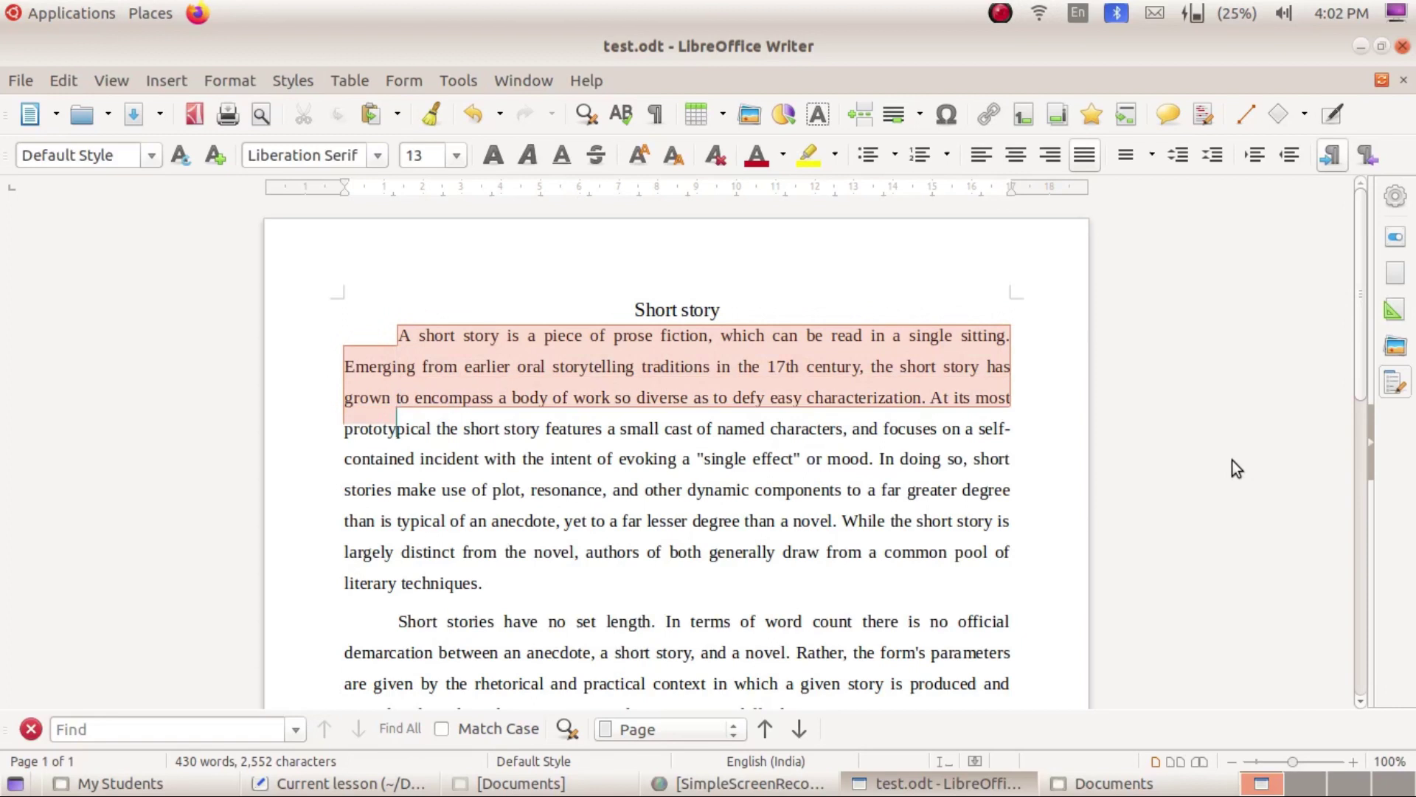
key("shift+Down")
key("shift+End")
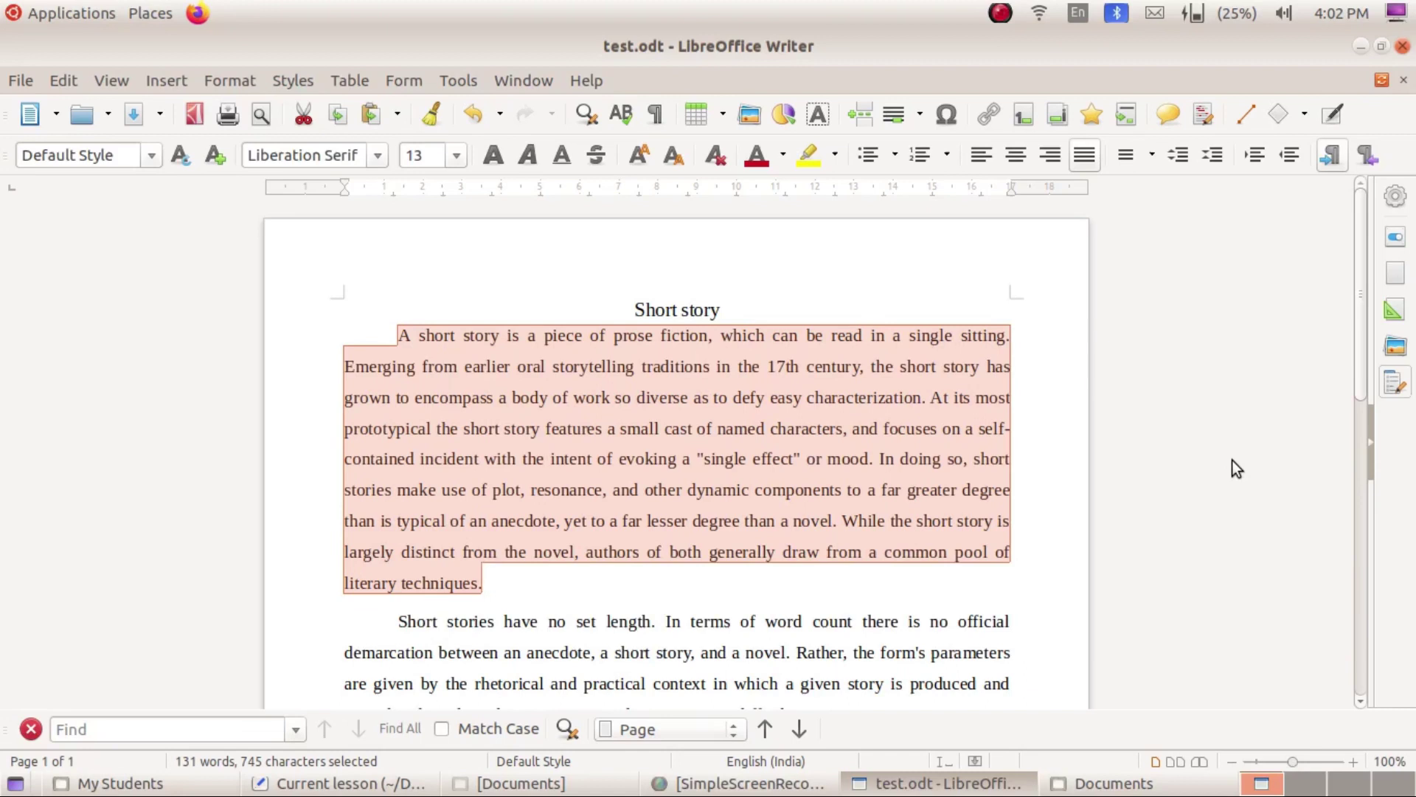
key("ctrl+b")
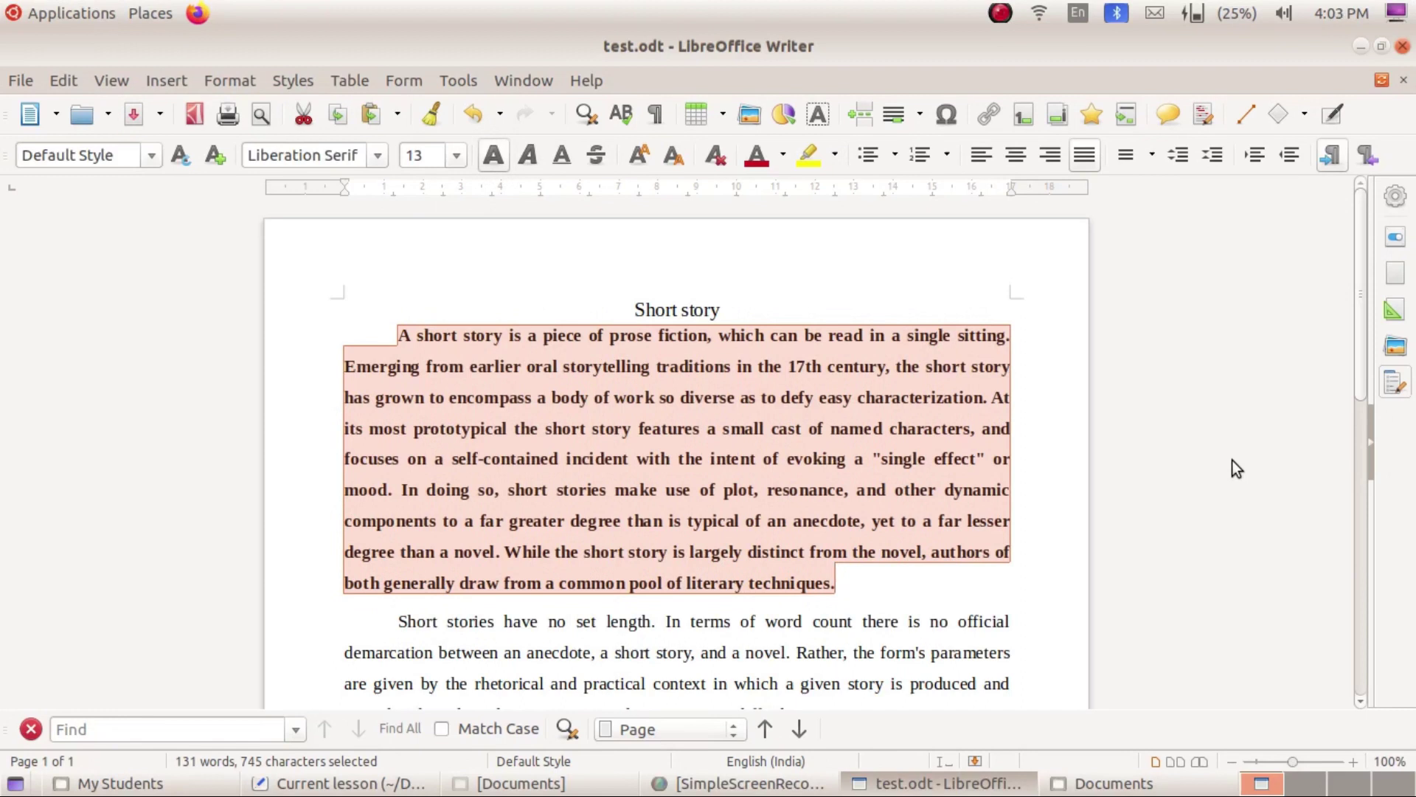
left_click(484, 490)
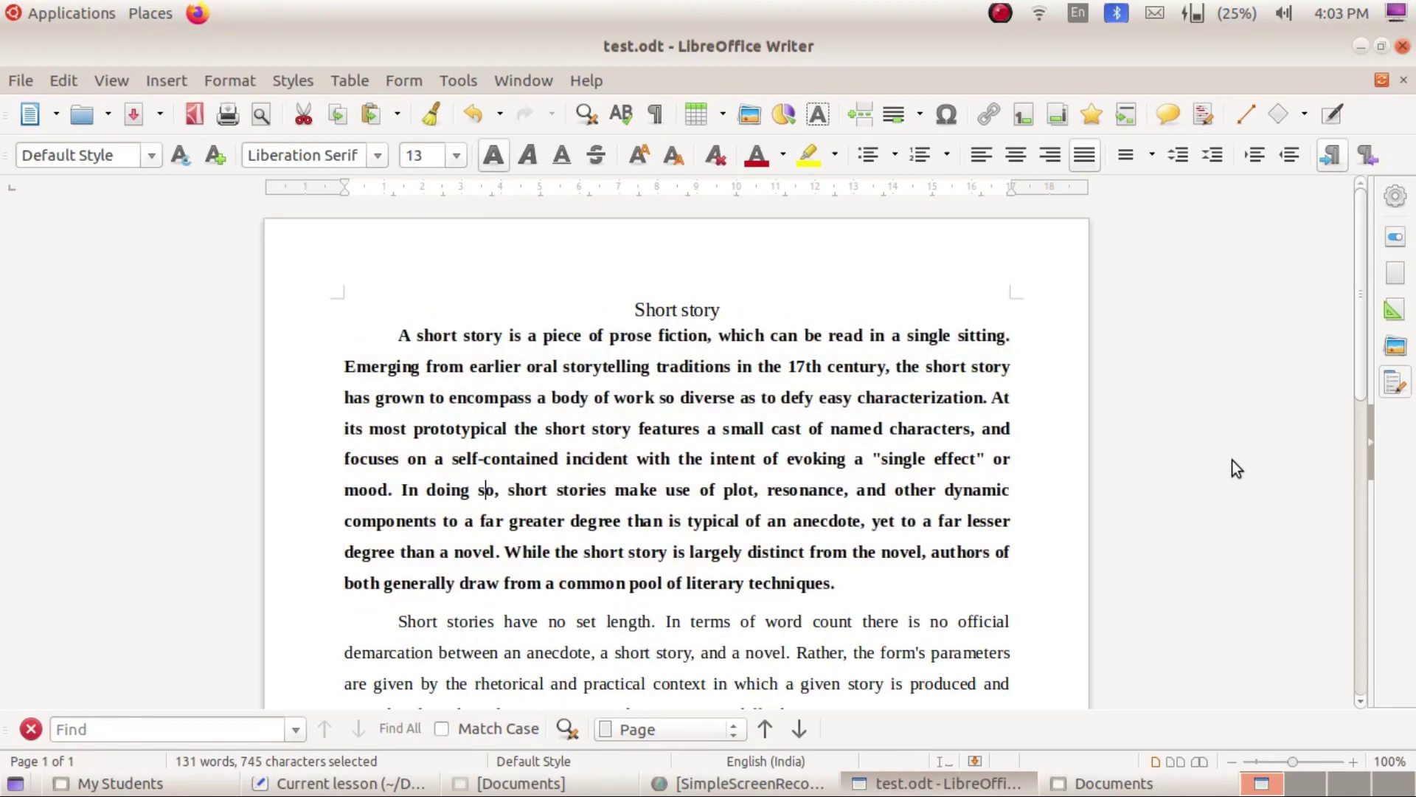
Make the 'Short story' title bold and underlined, leaving the title selected.
key("Up")
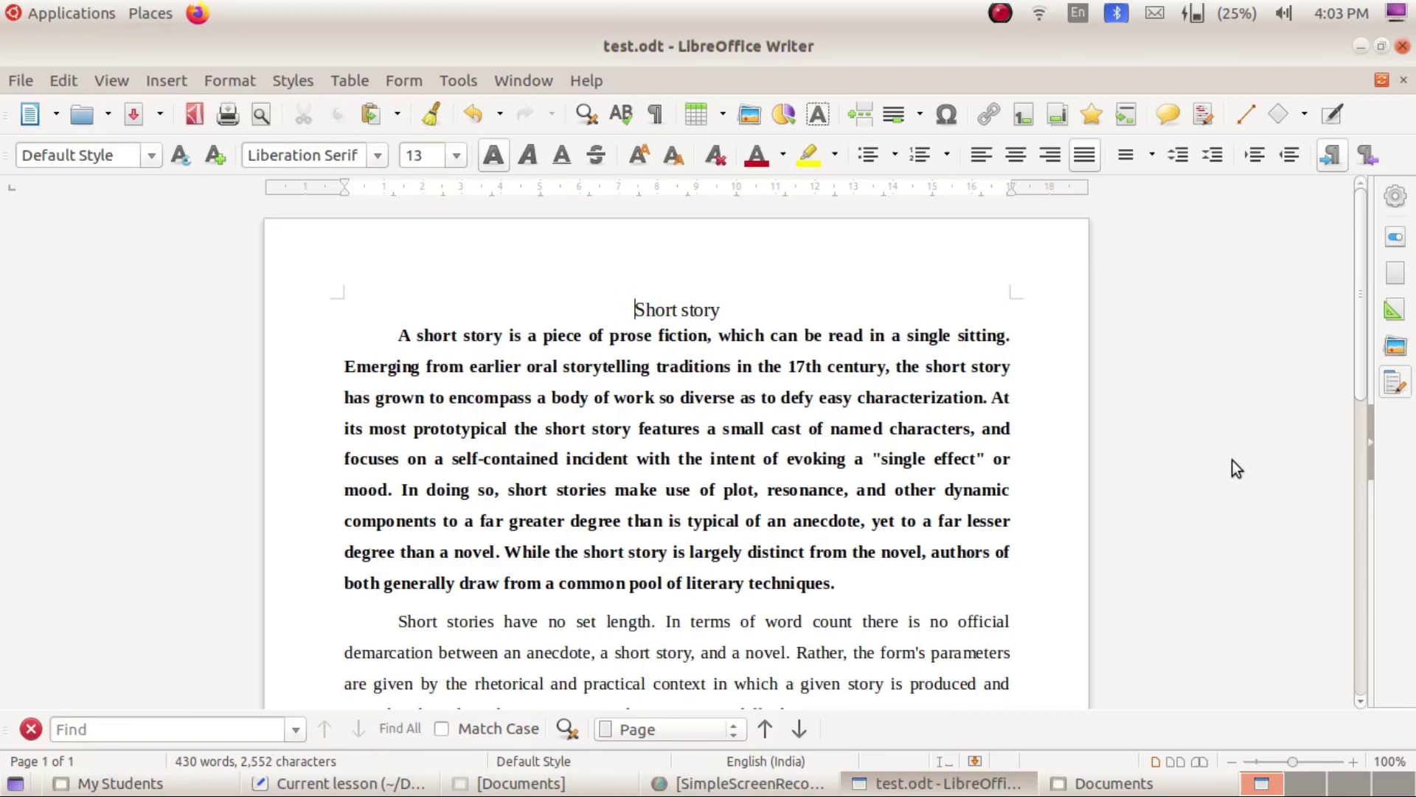
key("shift+End")
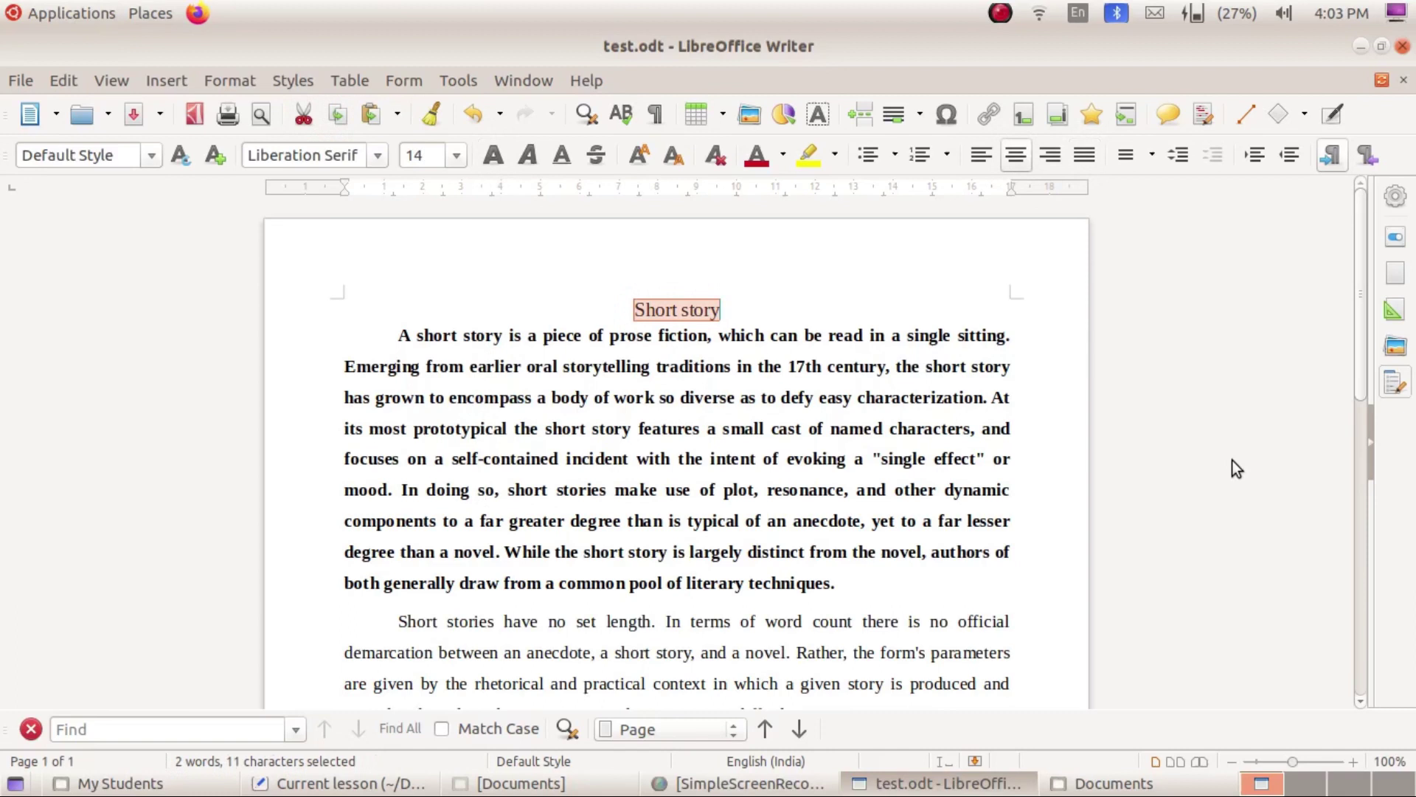
key("ctrl+b")
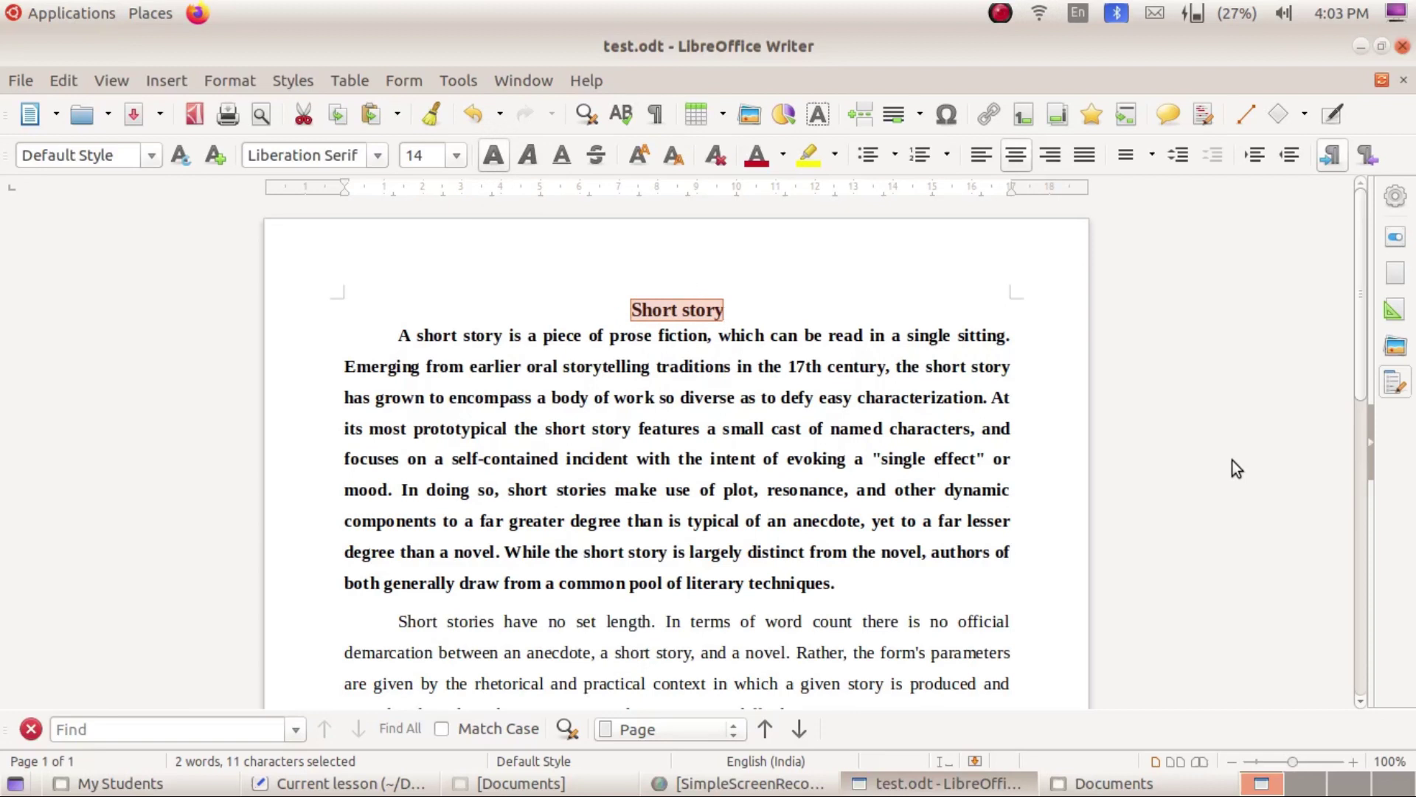
key("ctrl+u")
key("Right")
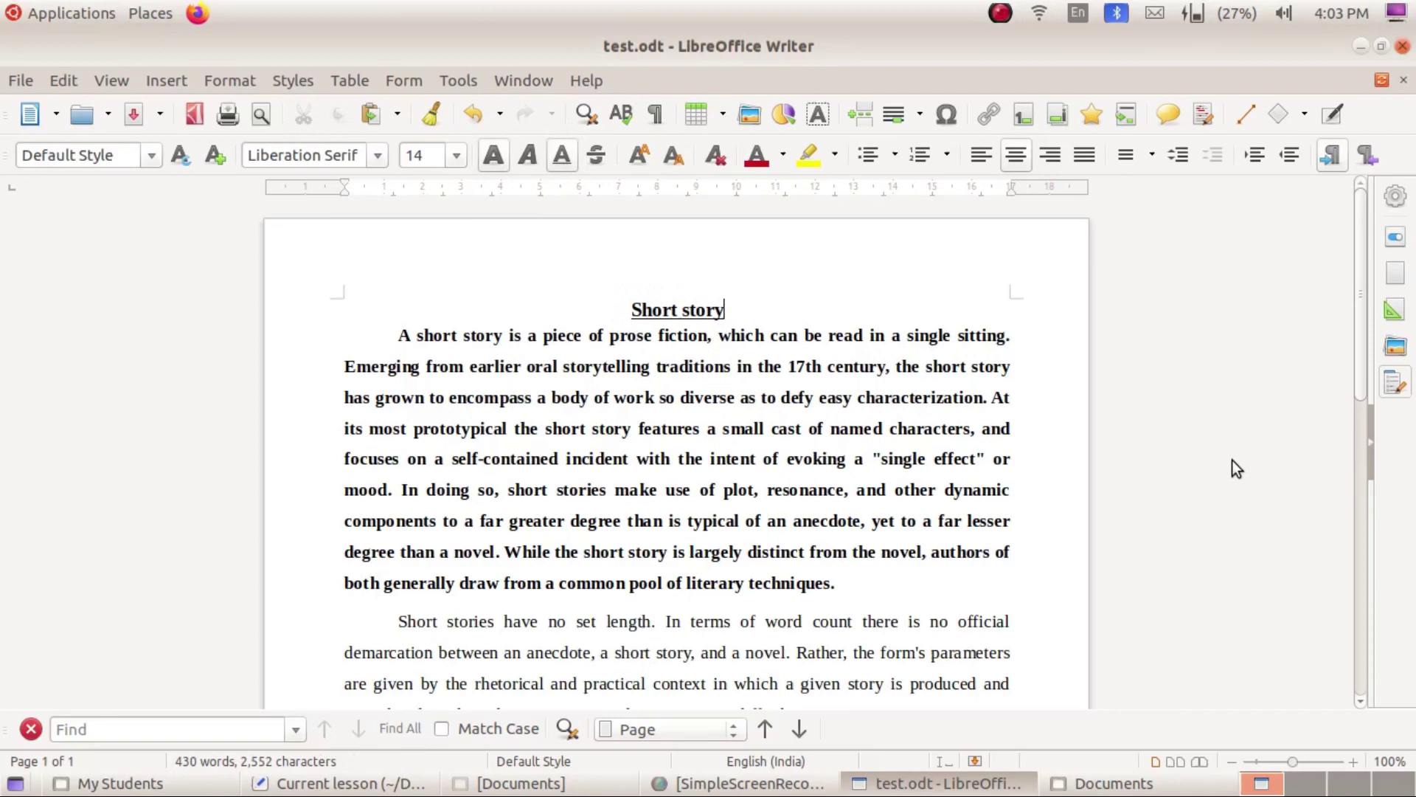
key("shift+Home")
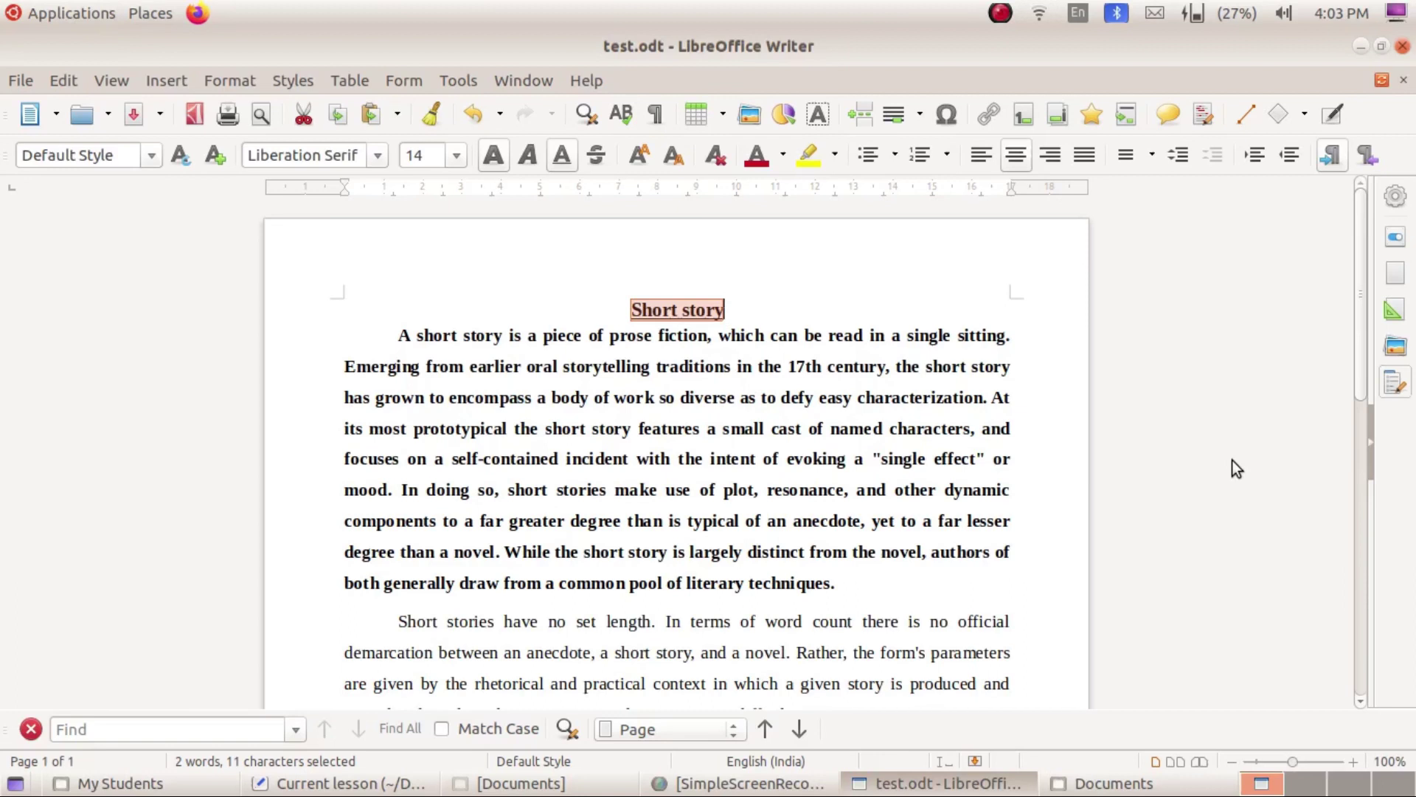
Resize the selected 'Short story' title to 20 pt, checking the lesson notes afterwards.
key("ctrl+bracketright")
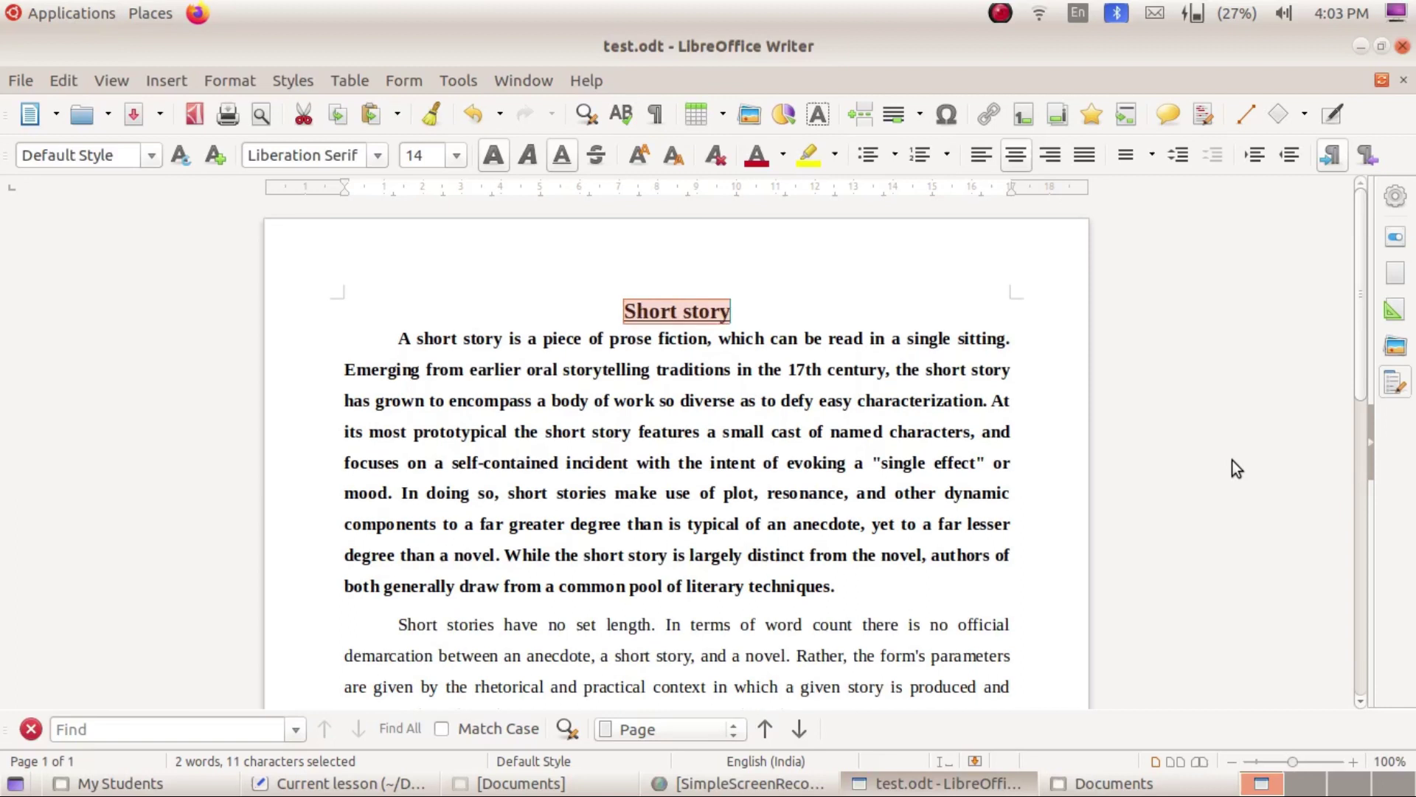
key("ctrl+bracketright")
key("ctrl+bracketright")
key("ctrl+bracketright")
key("ctrl+bracketright")
key("ctrl+bracketright")
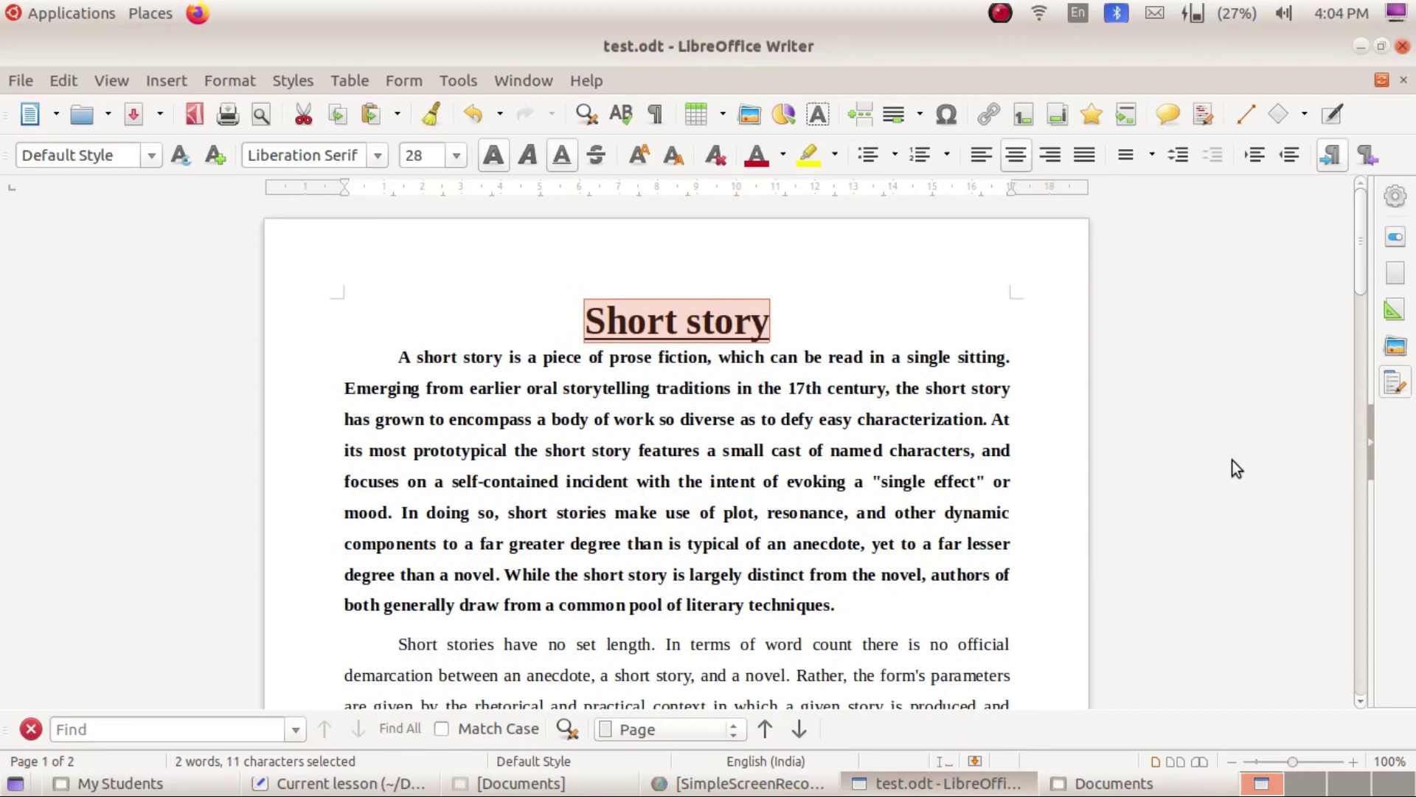
key("ctrl+bracketleft")
key("ctrl+bracketleft")
key("ctrl+bracketleft")
key("ctrl+bracketleft")
key("ctrl+bracketleft")
key("ctrl+bracketleft")
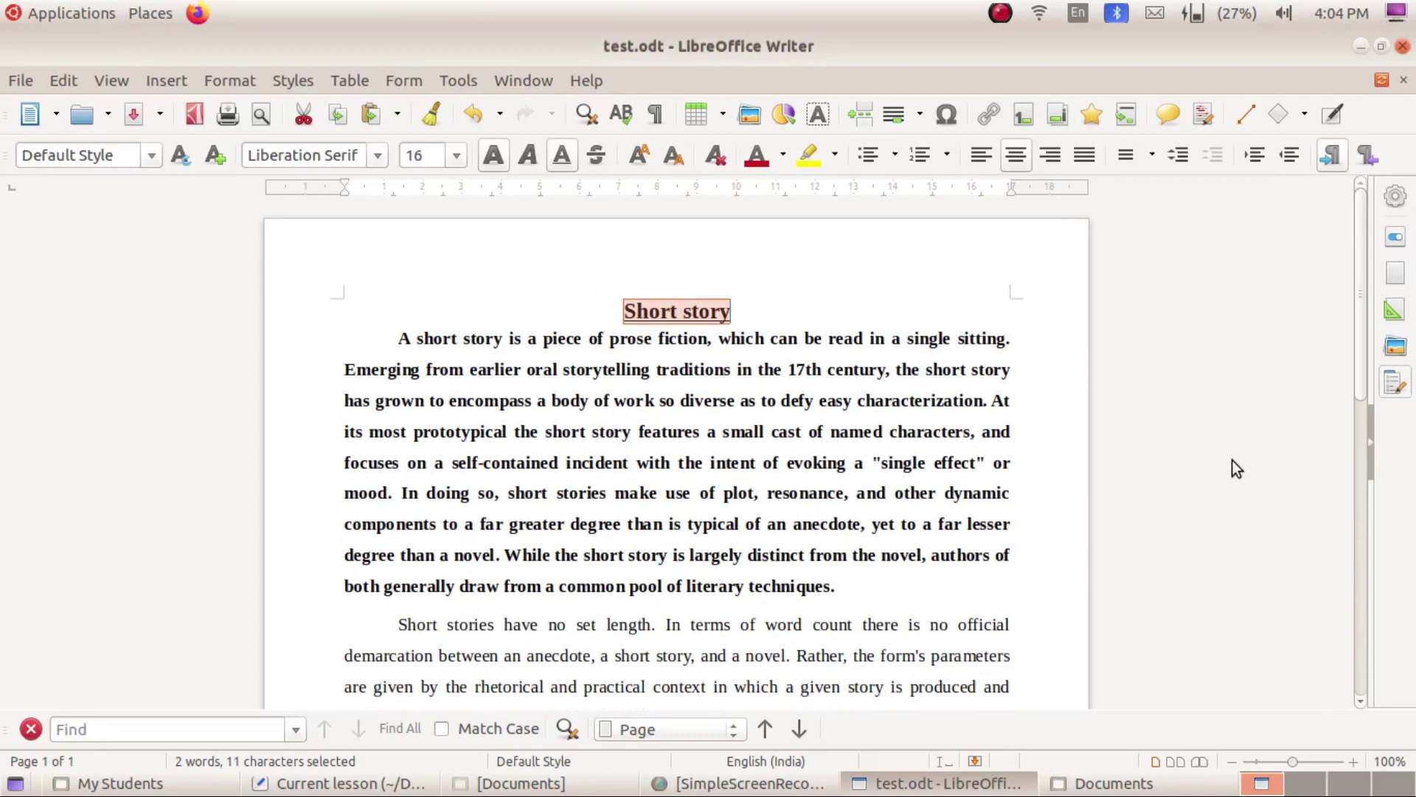
key("ctrl+bracketright")
key("ctrl+bracketright")
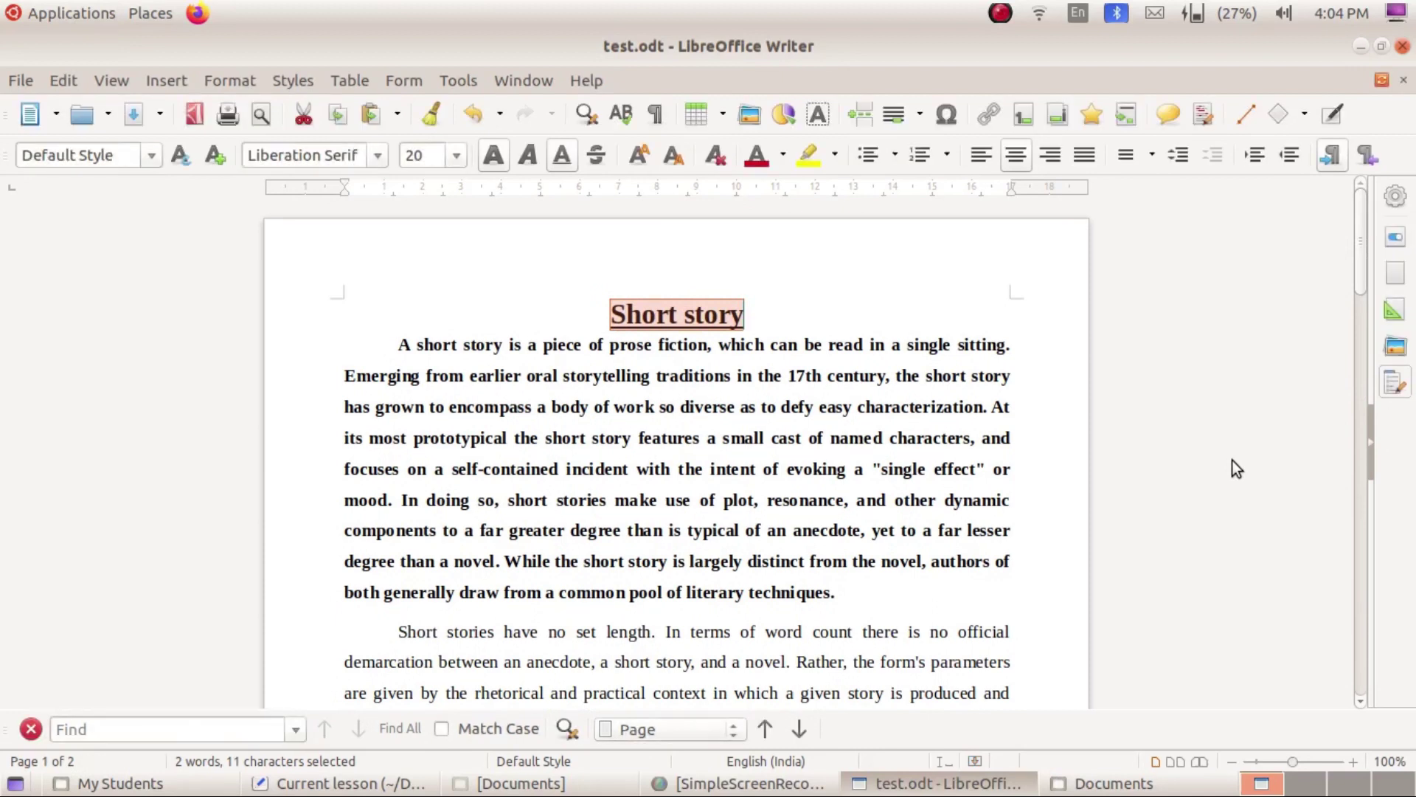
left_click(432, 786)
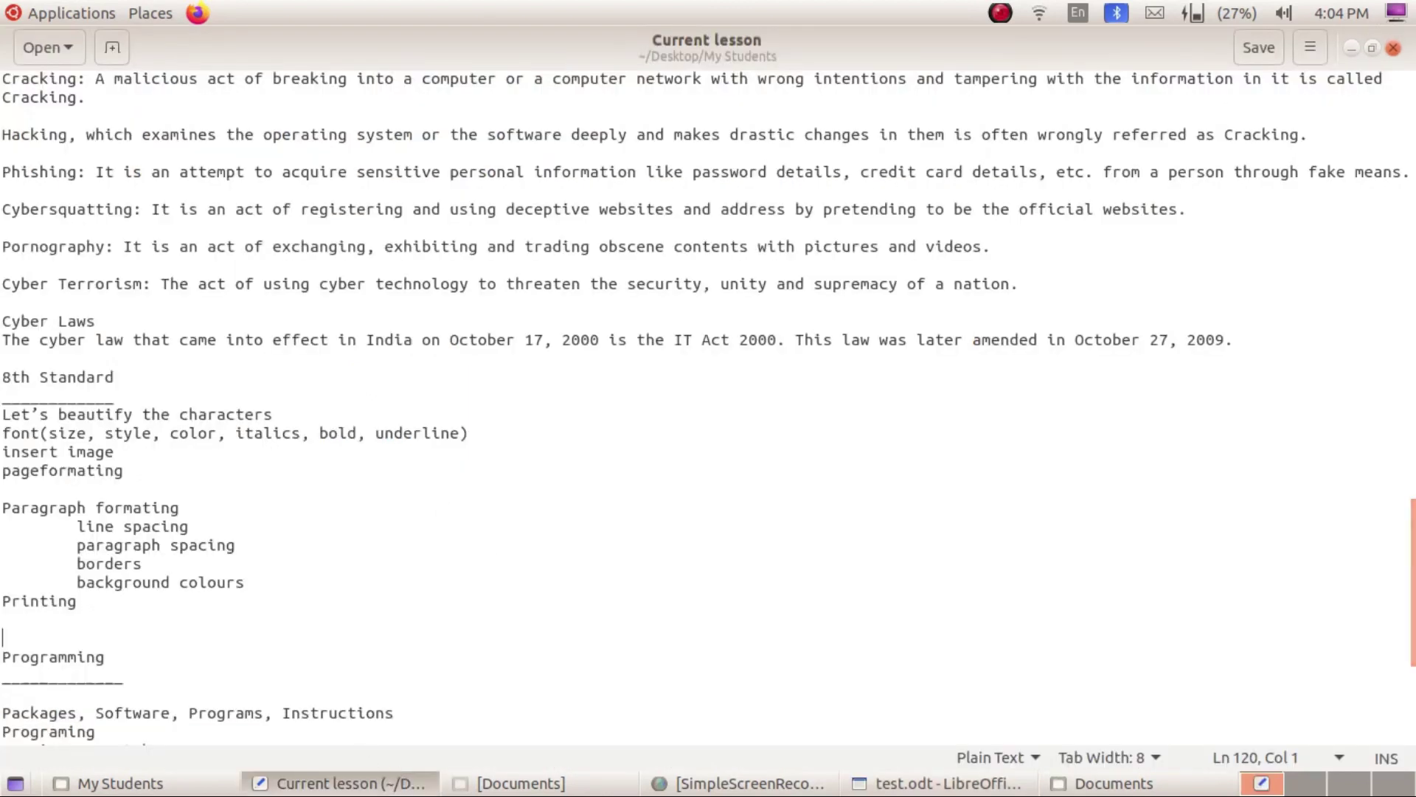
key("alt+Tab")
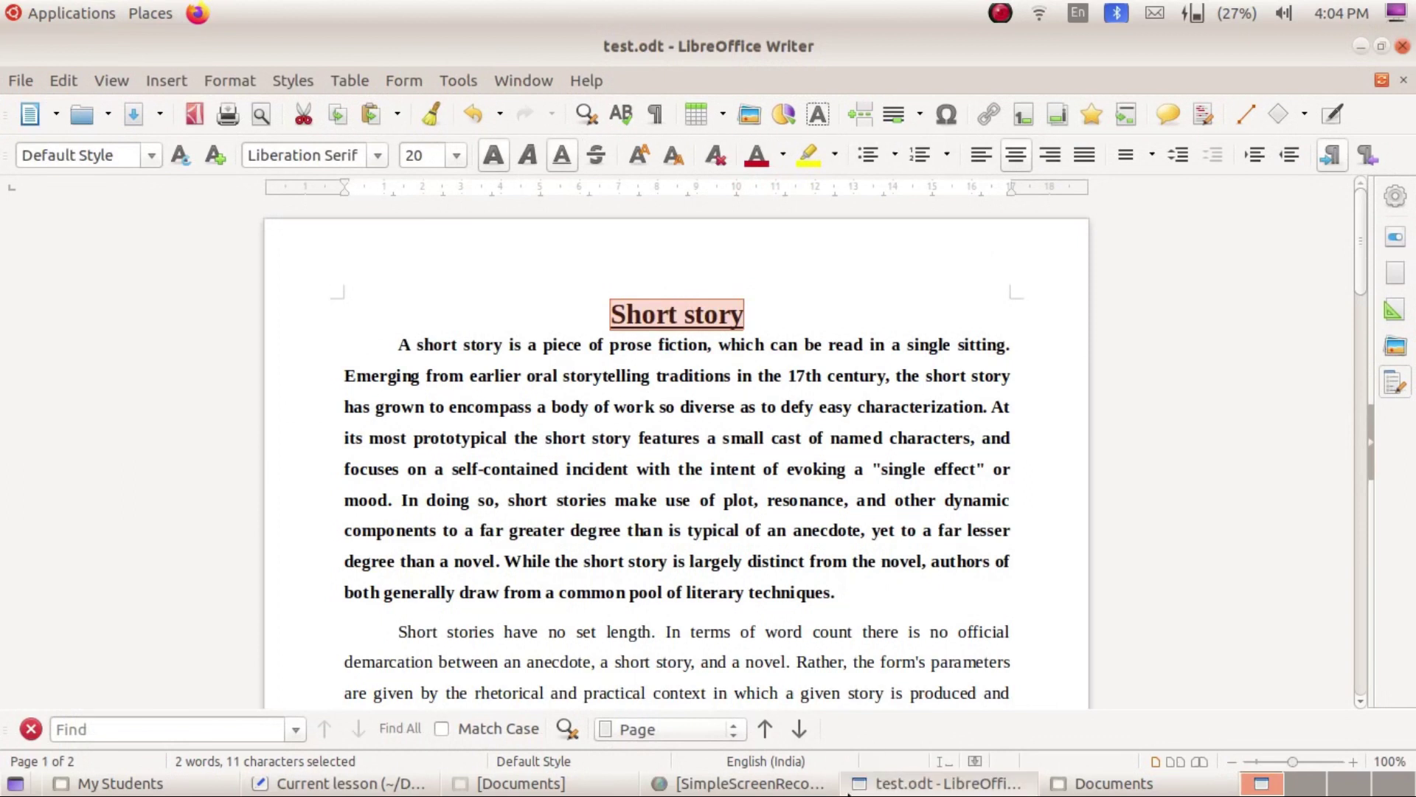
Italicise the words 'Length Determining' at the start of the fourth paragraph.
left_click(677, 316)
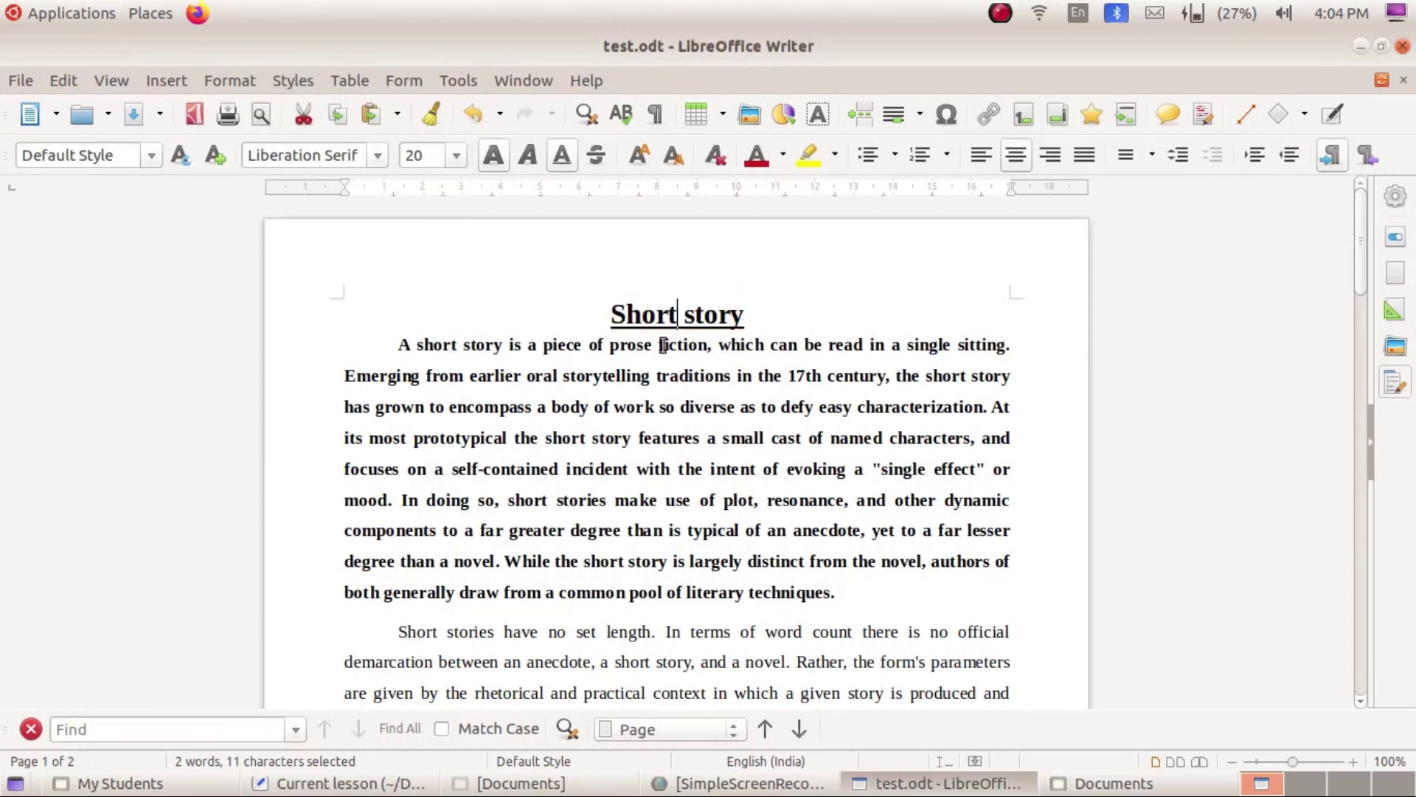
scroll(606, 425, "down", 5)
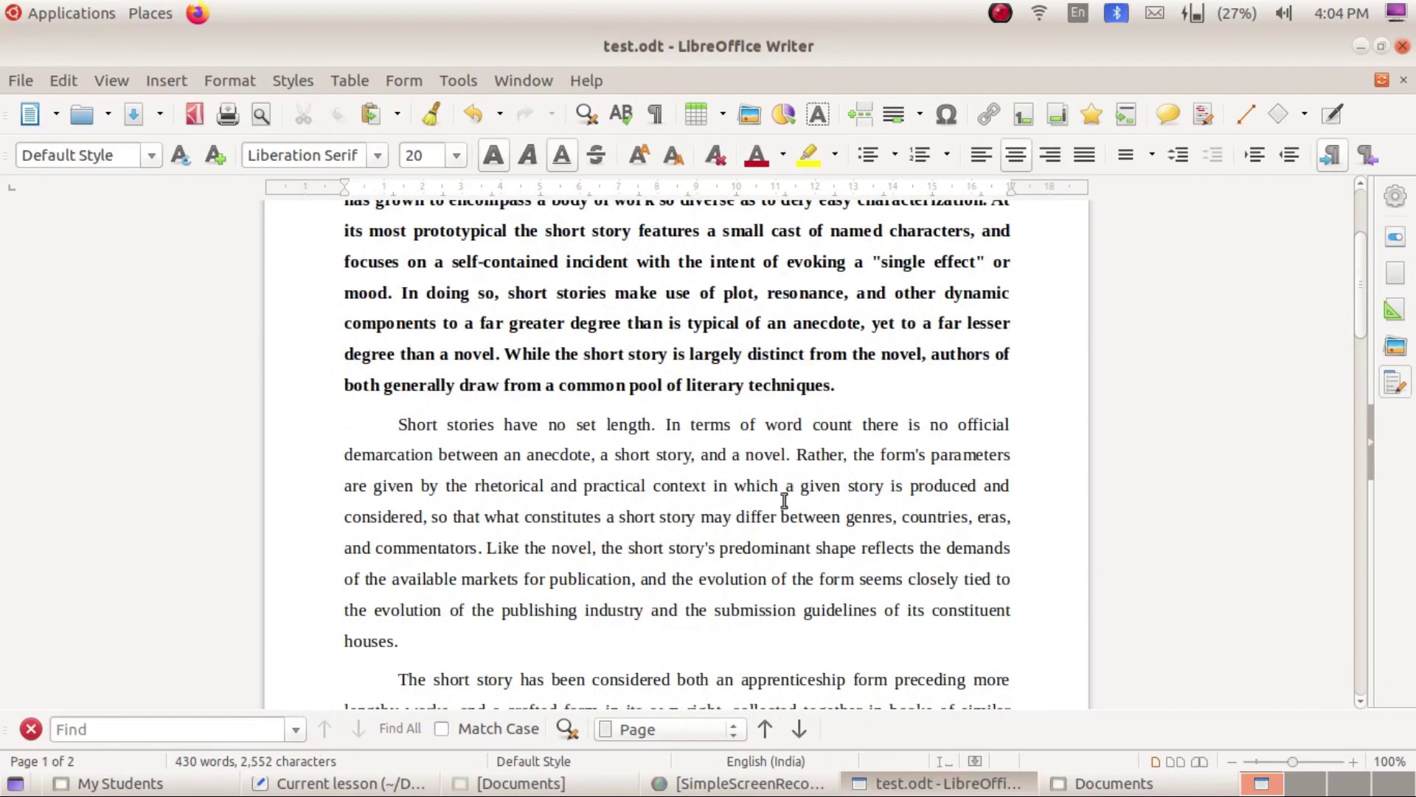
key("ctrl+Down")
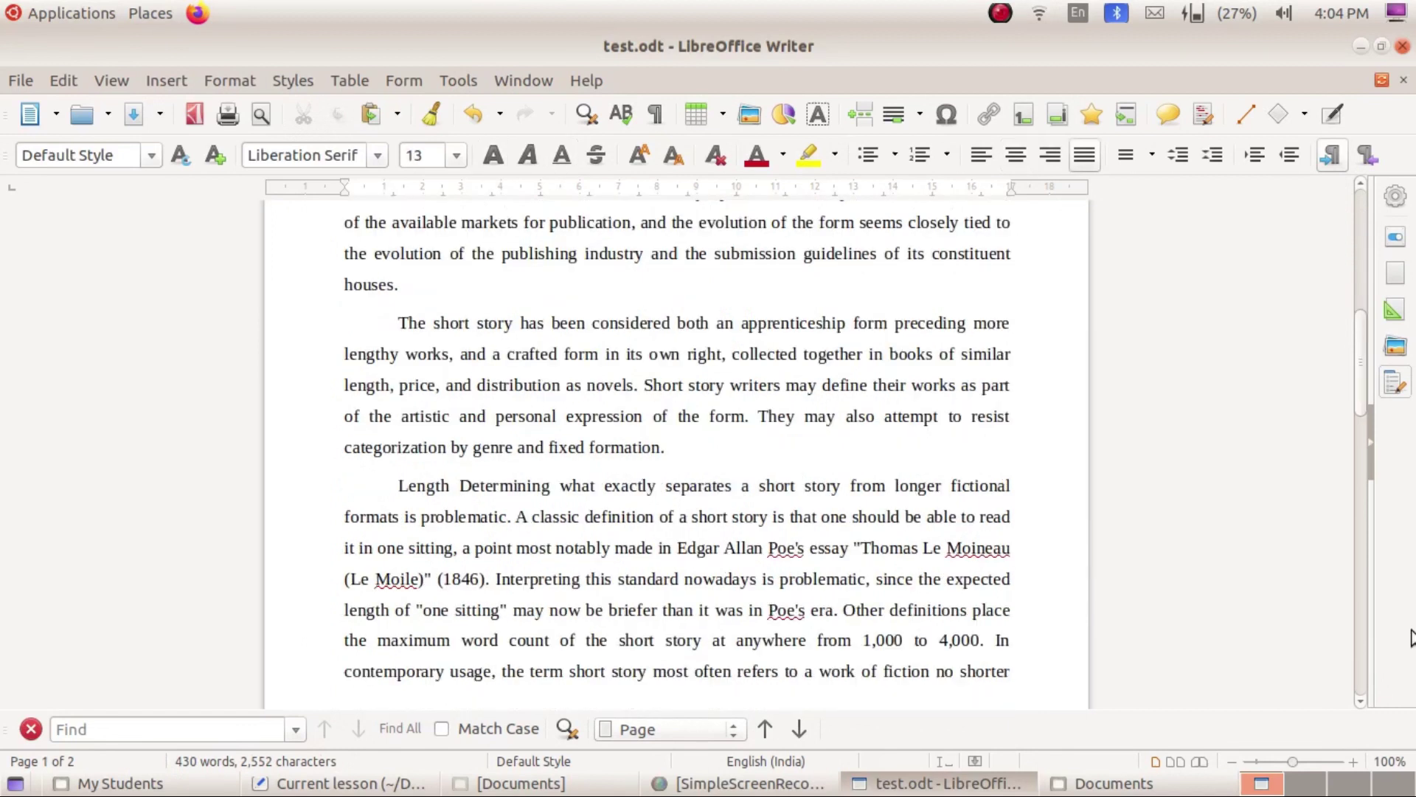
key("shift+Right")
key("shift+Right")
key("shift+Right")
key("shift+Right")
key("shift+Right")
key("shift+Right")
key("shift+Right")
key("shift+Right")
key("shift+Right")
key("shift+Right")
key("shift+Right")
key("shift+Right")
key("shift+Right")
key("shift+Right")
key("shift+Right")
key("shift+Right")
key("shift+Right")
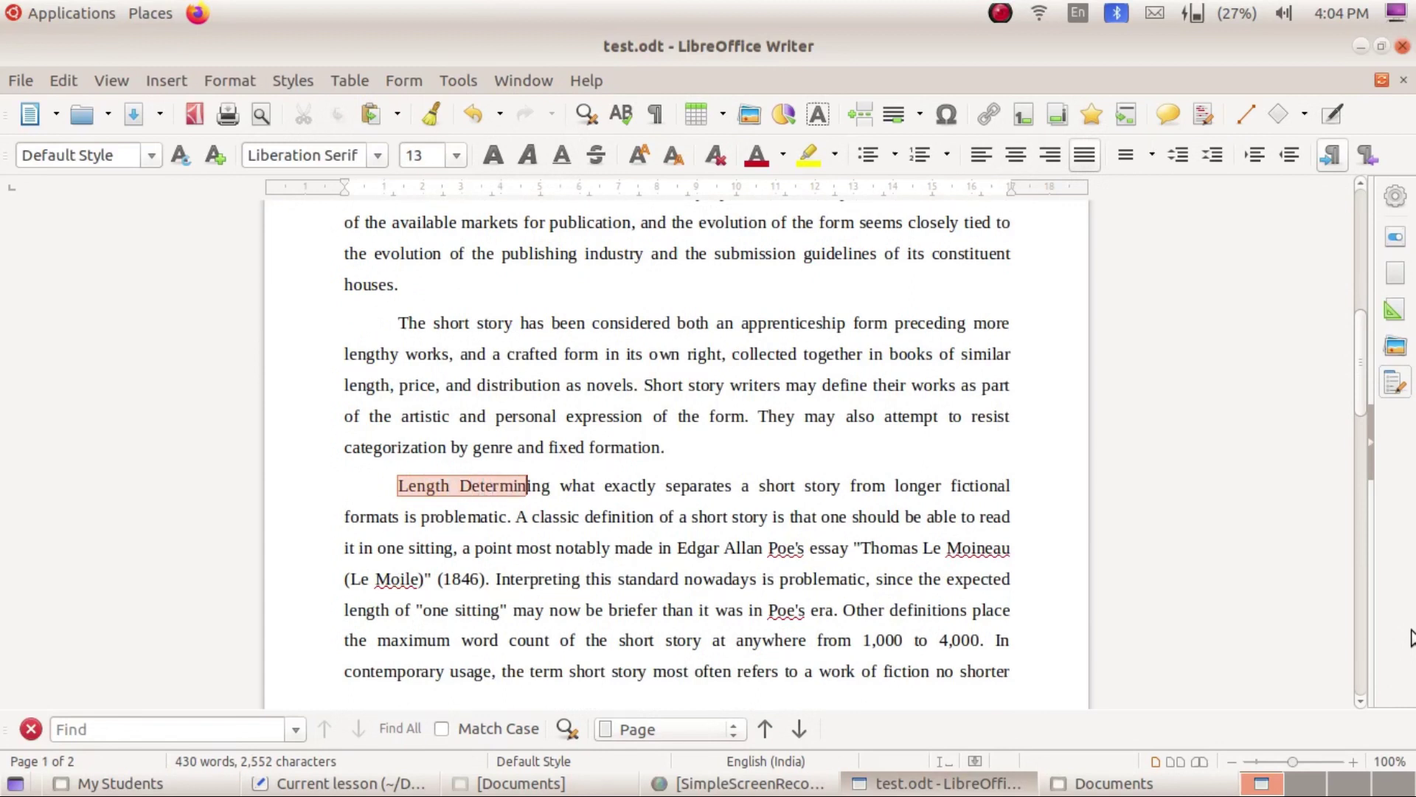
key("shift+Right")
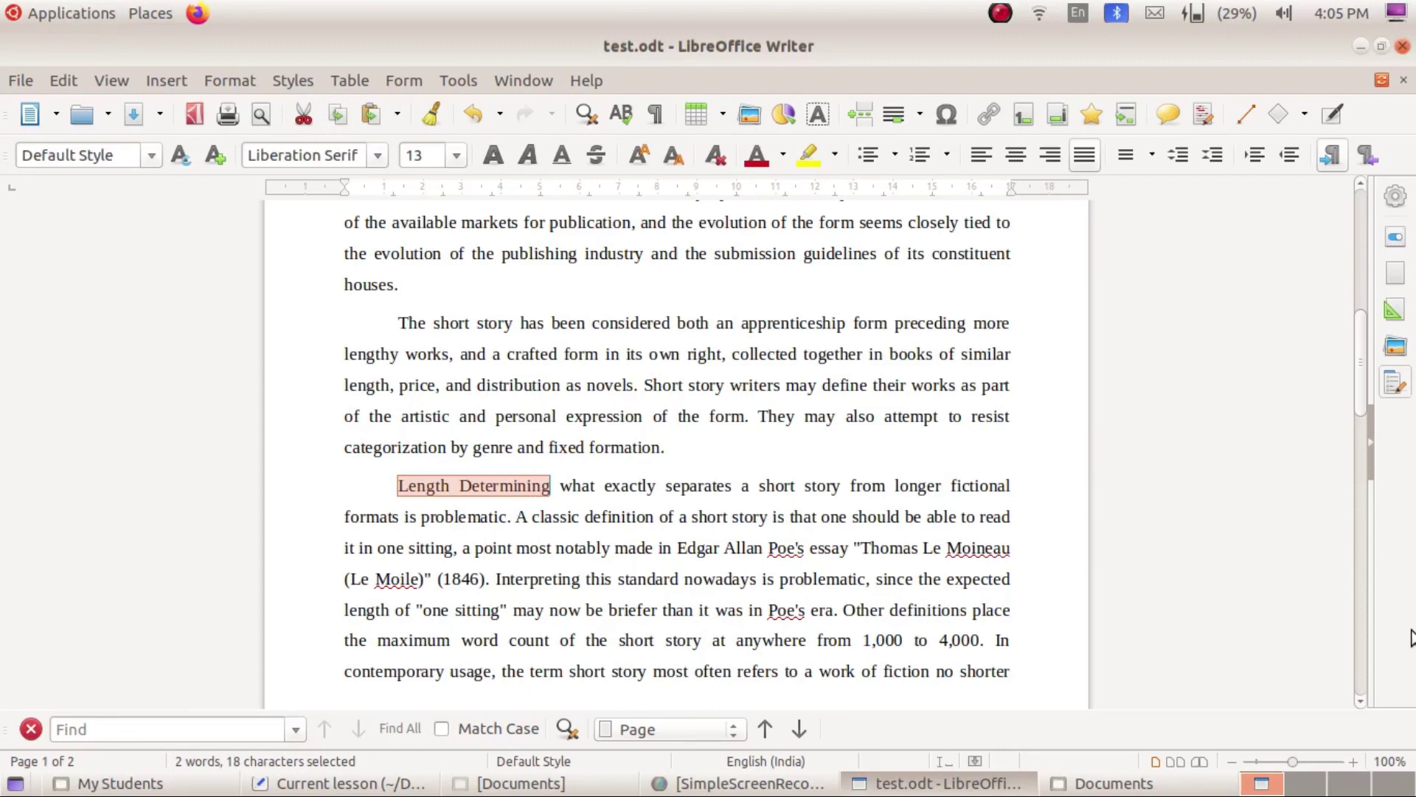
key("ctrl+i")
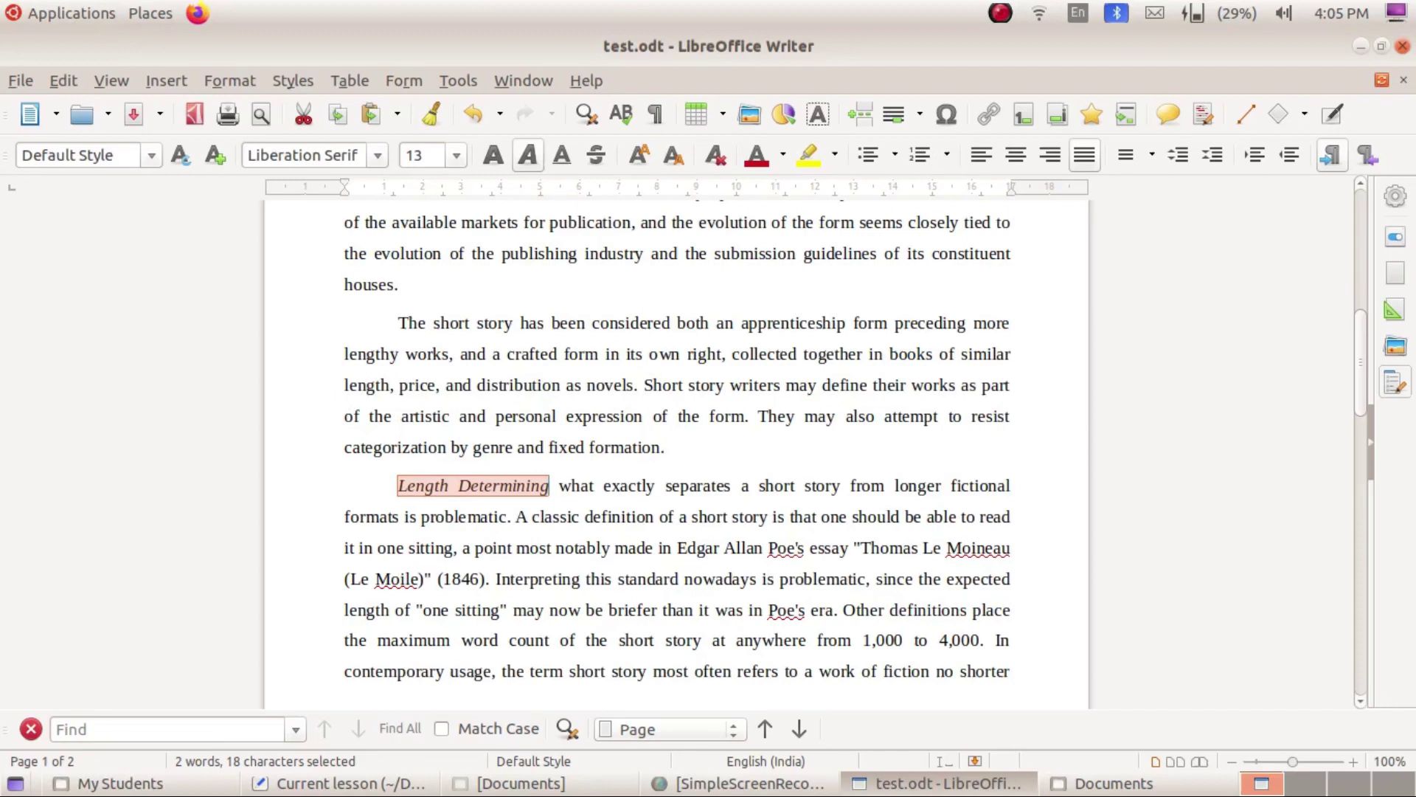
left_click(931, 788)
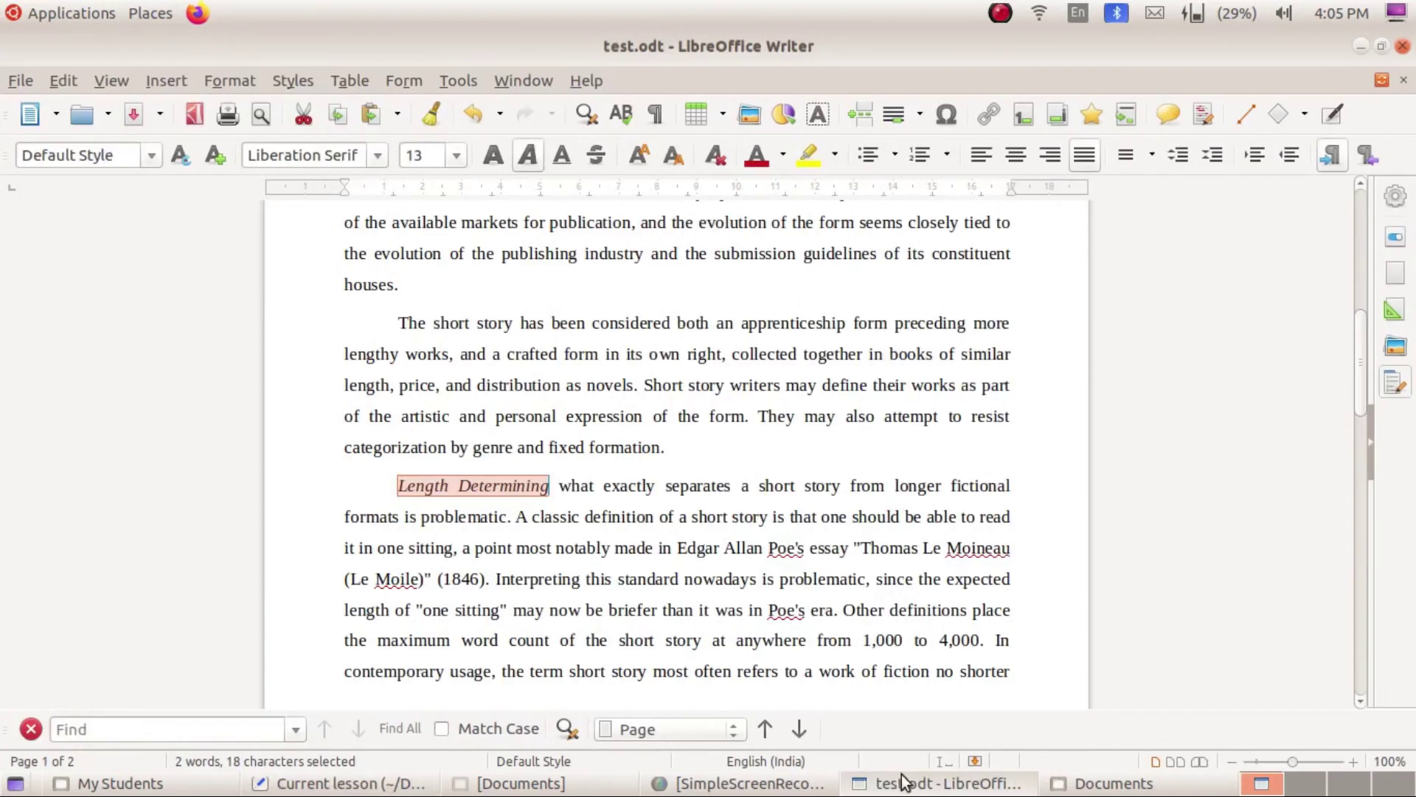
scroll(774, 611, "down", 7)
scroll(775, 611, "up", 6)
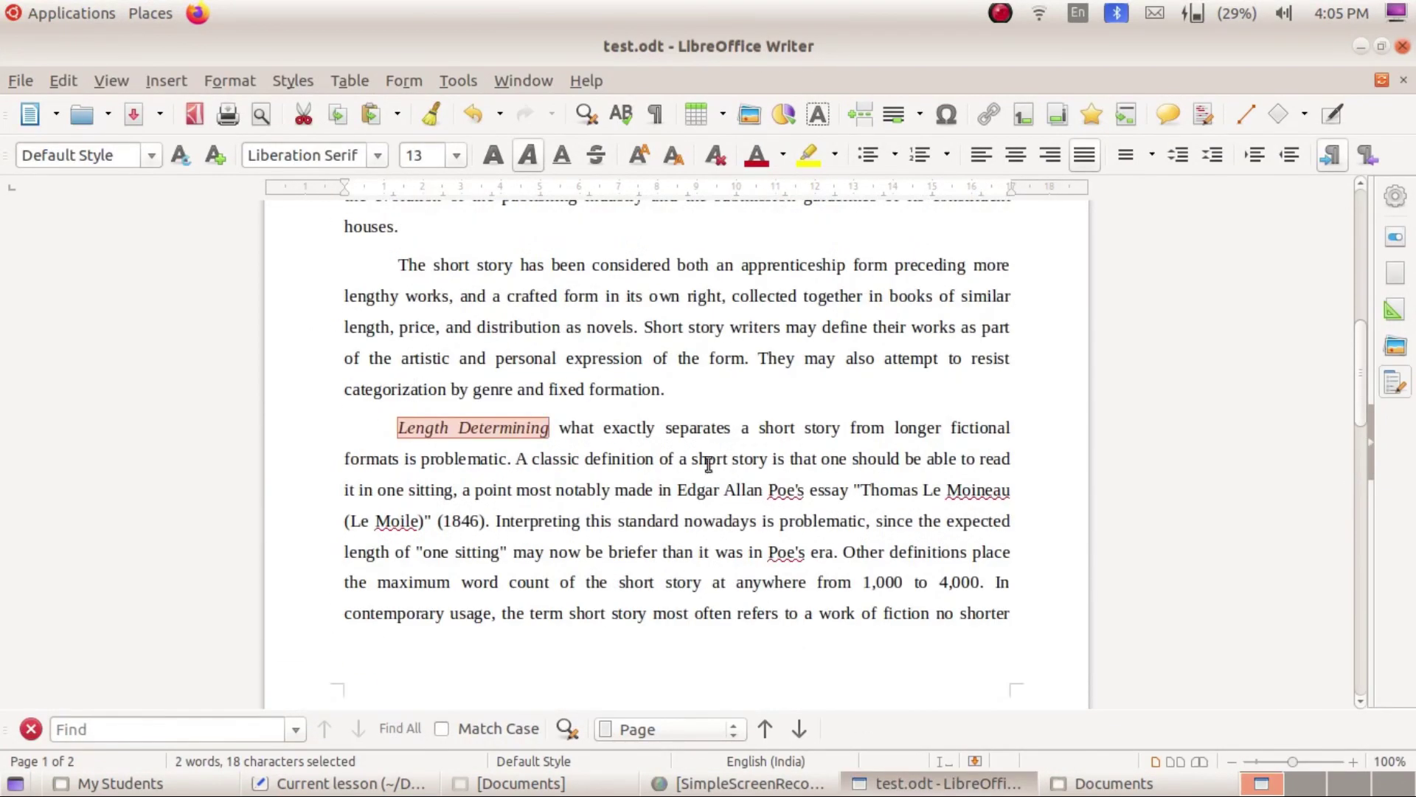
left_click(654, 457)
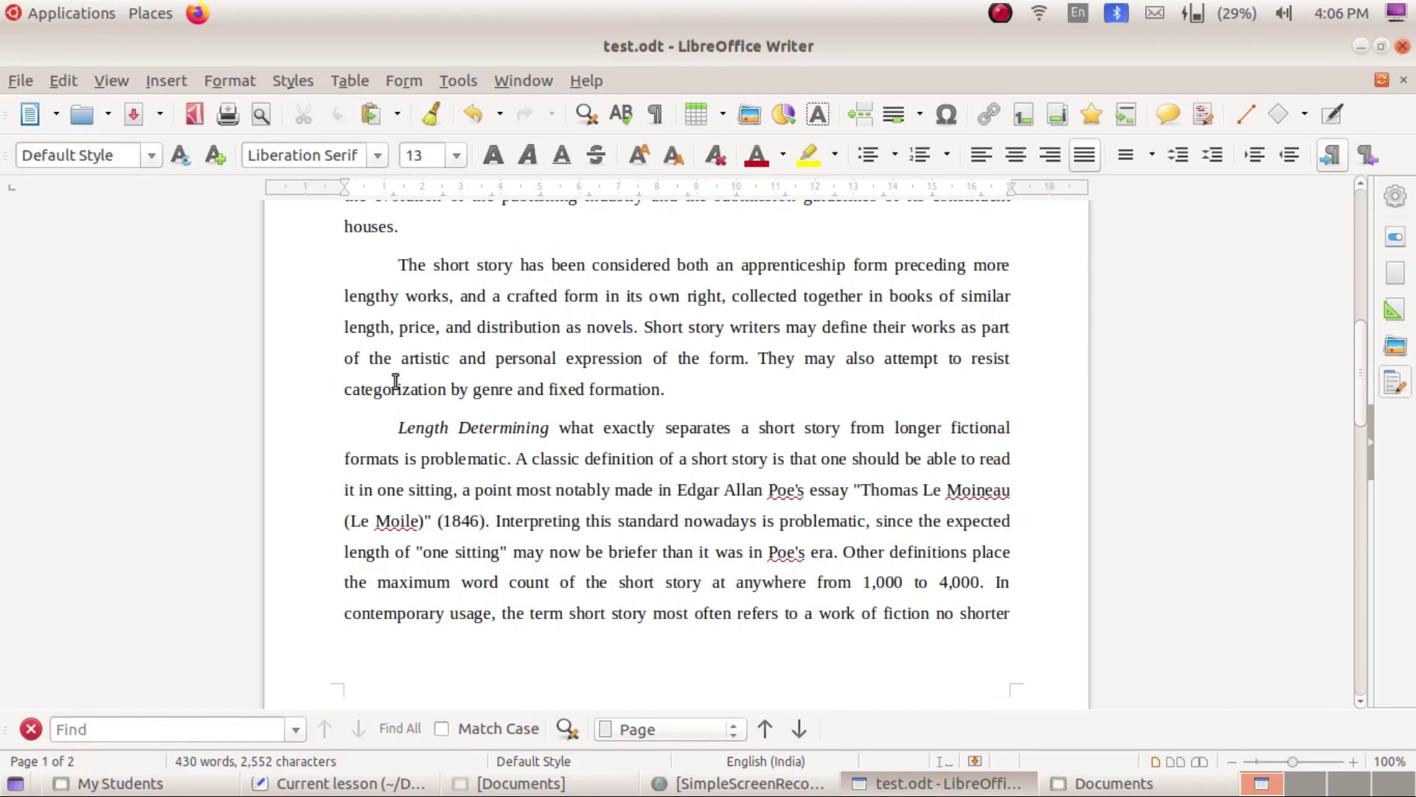
scroll(570, 403, "up", 5)
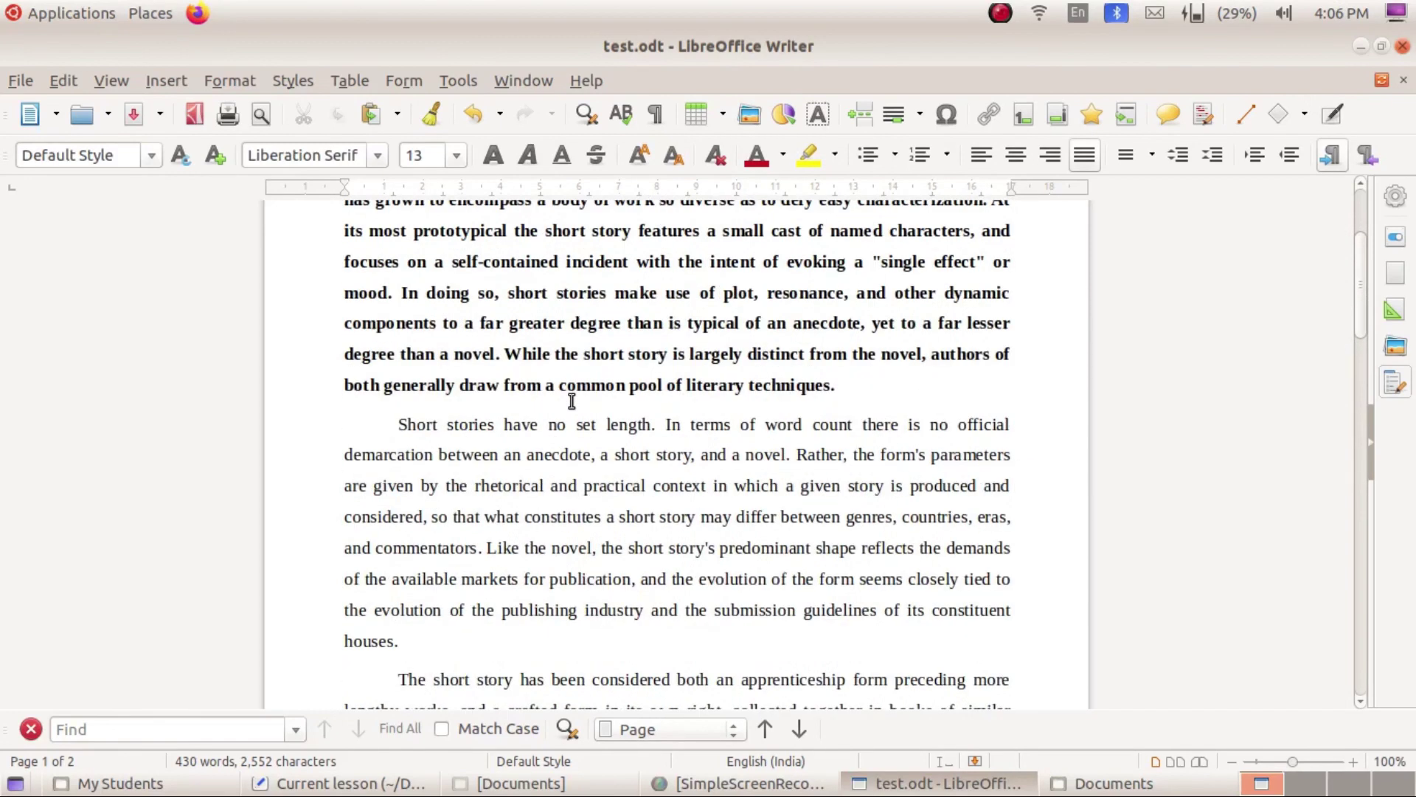
scroll(572, 401, "up", 3)
Select the whole second paragraph, from 'Short stories have no set length' to its end.
scroll(446, 500, "down", 3)
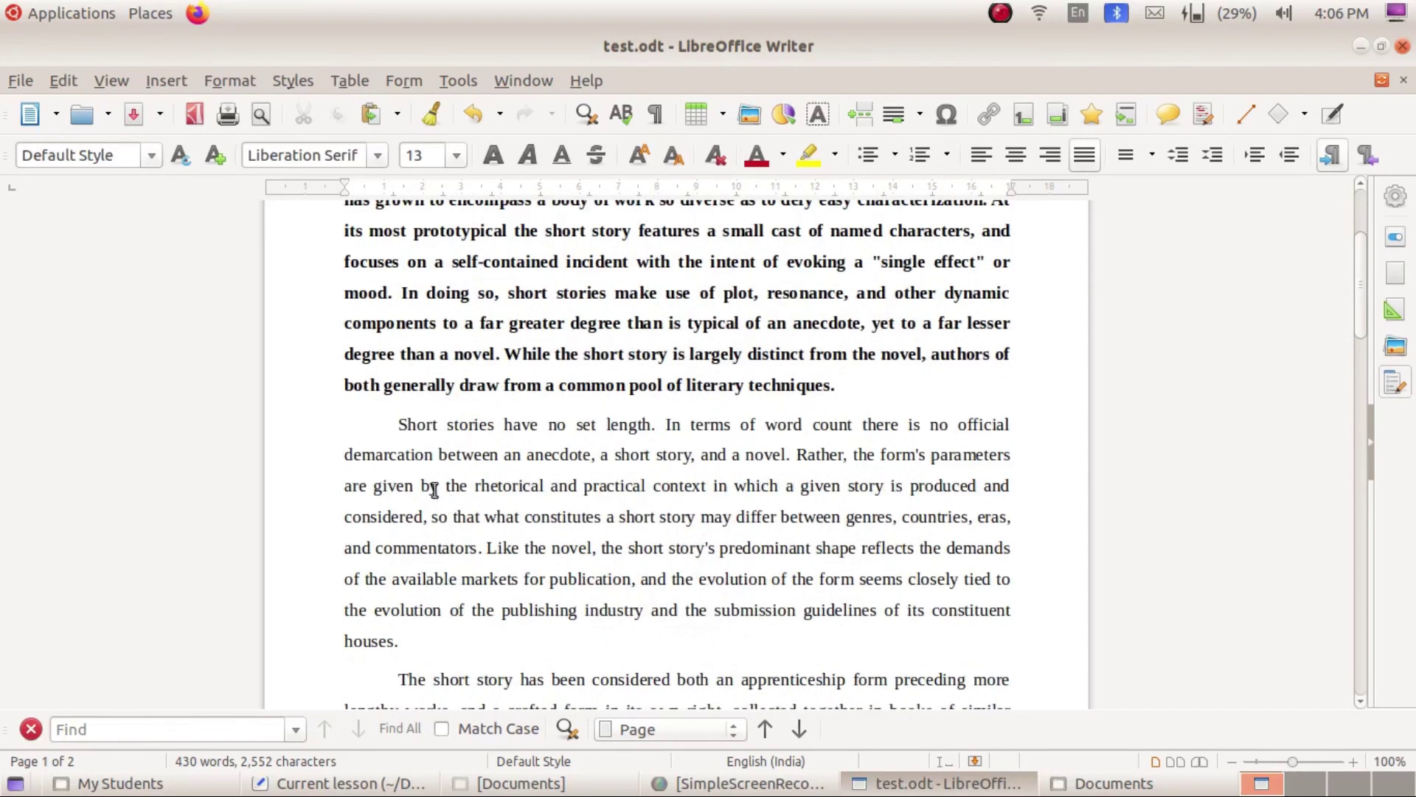
left_click(396, 420)
key("shift+Down")
key("shift+Down")
key("shift+Down")
key("shift+Down")
key("shift+Down")
key("shift+Down")
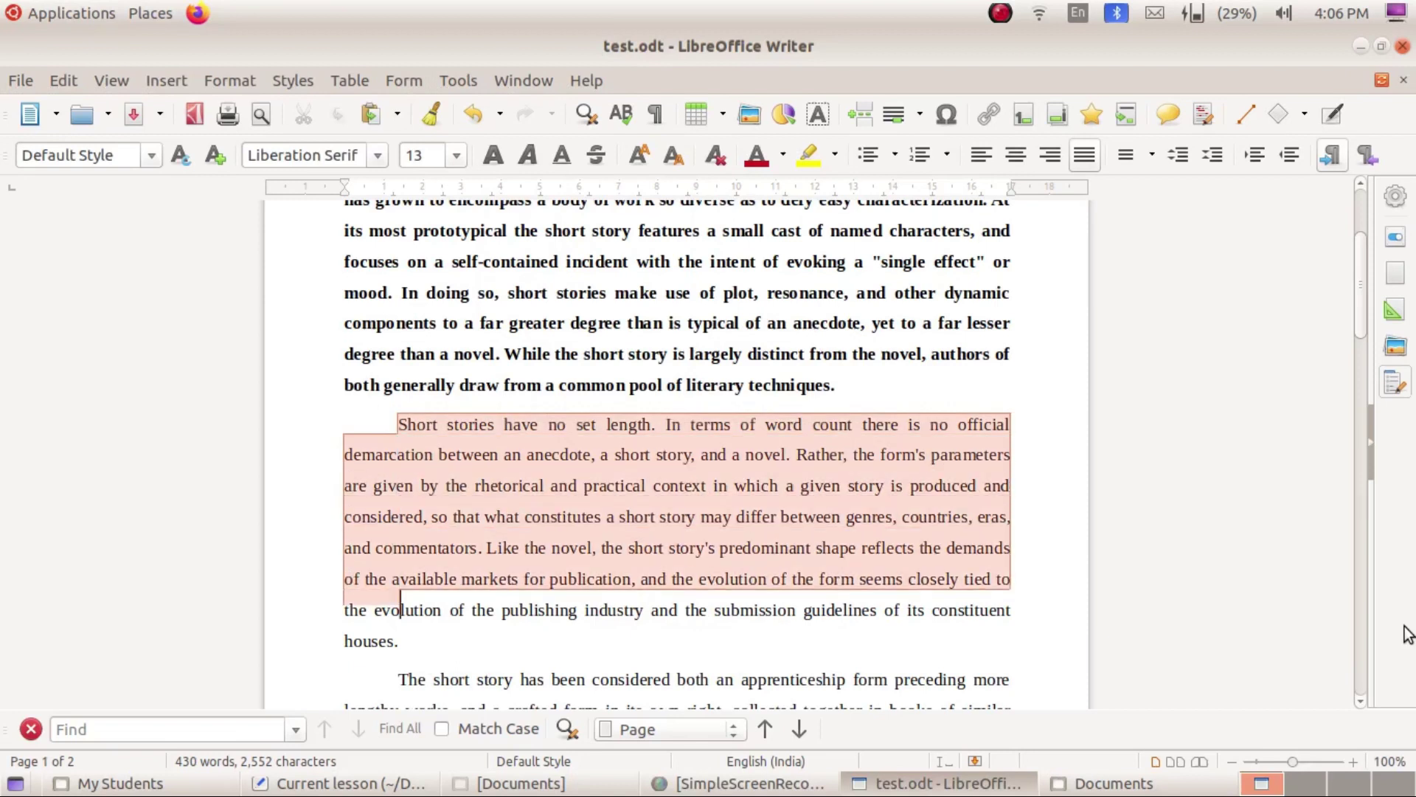
key("shift+Down")
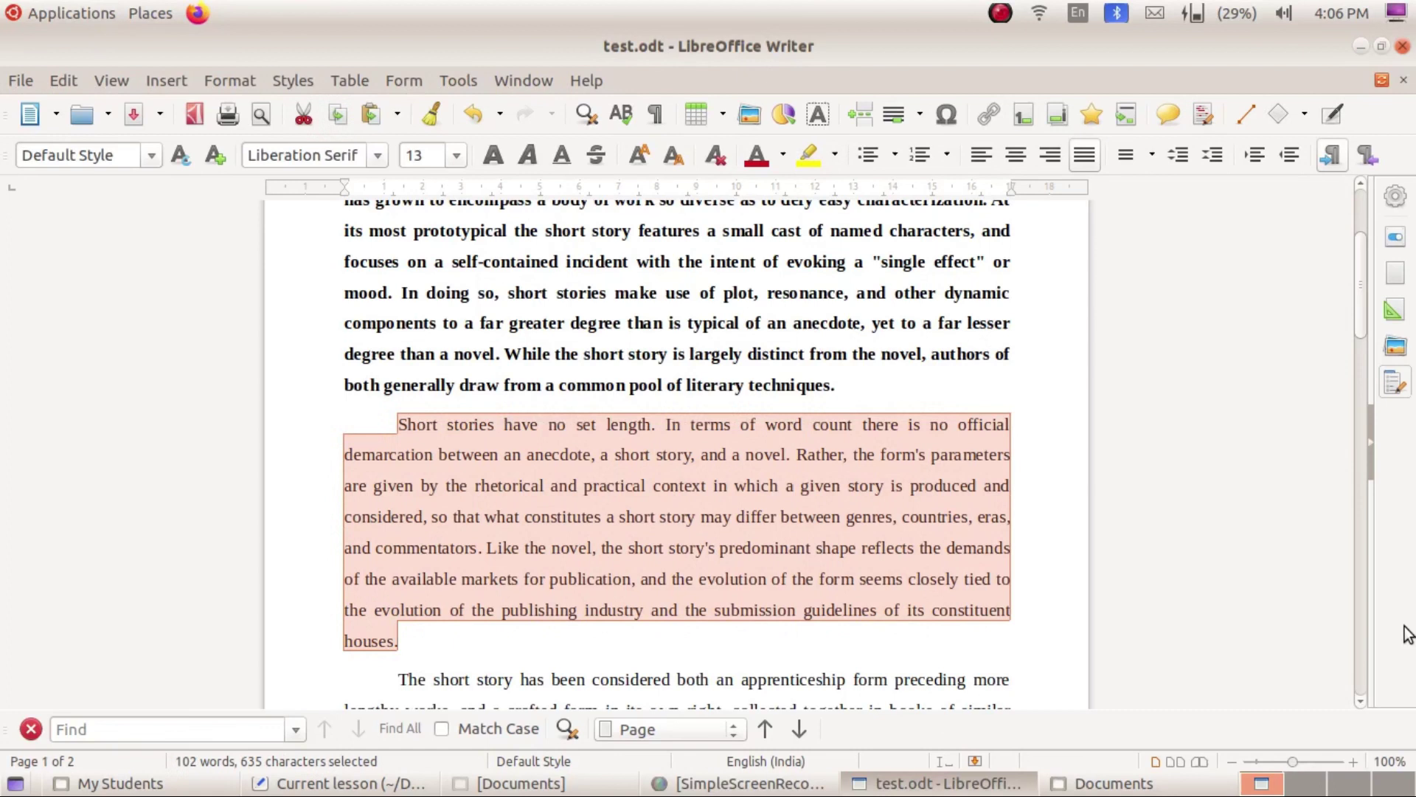
Apply the cmmi10 font from the Font Name list to the second paragraph.
left_click(379, 160)
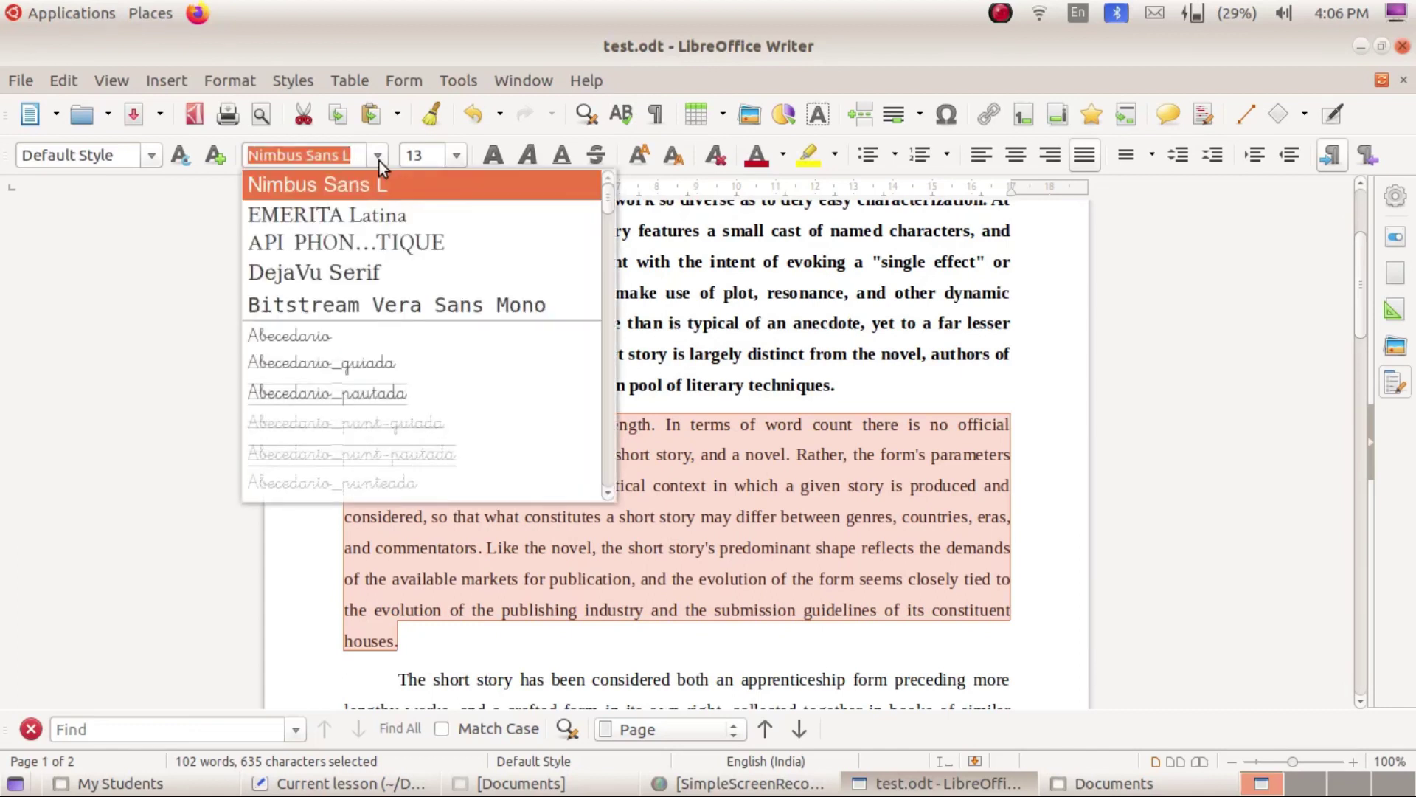
scroll(382, 407, "down", 5)
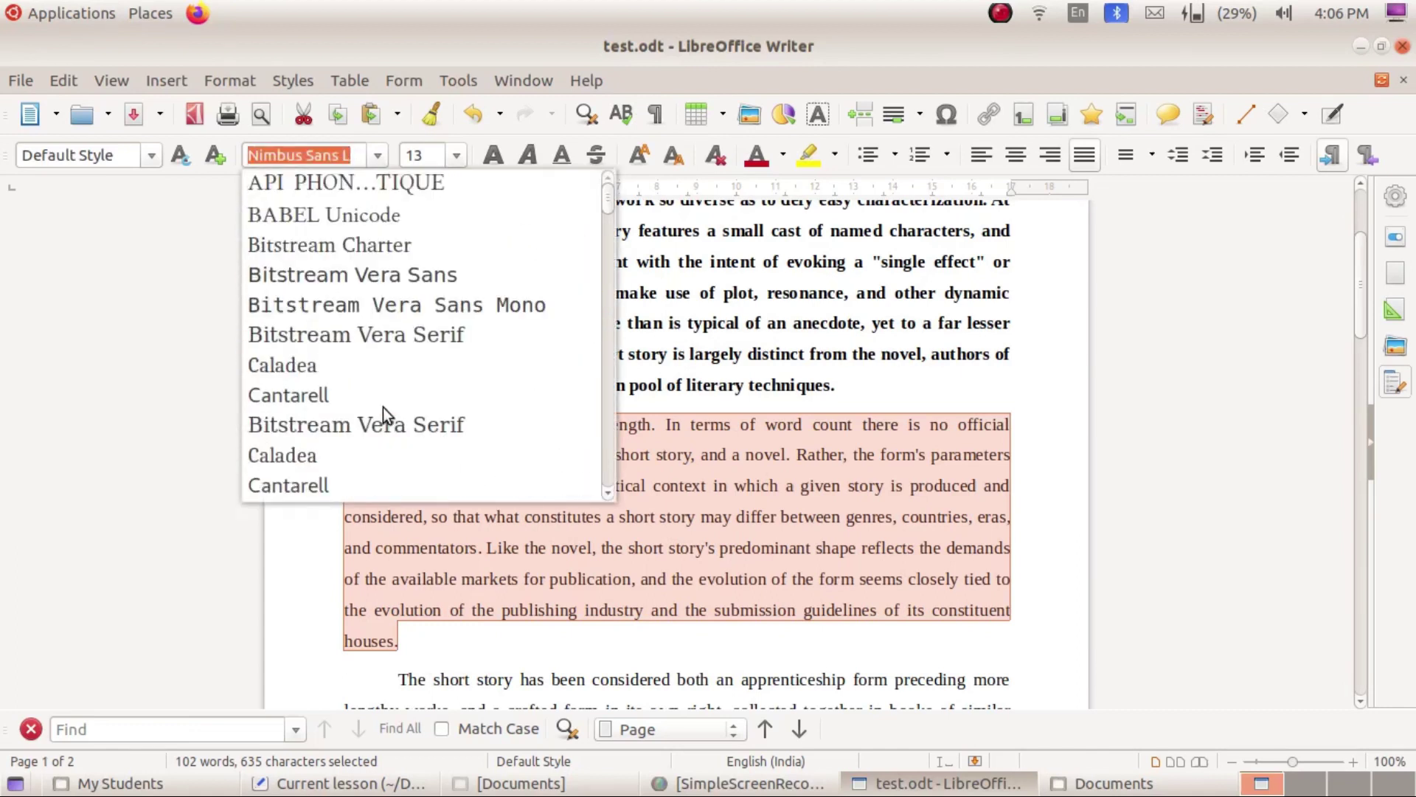
scroll(383, 407, "down", 8)
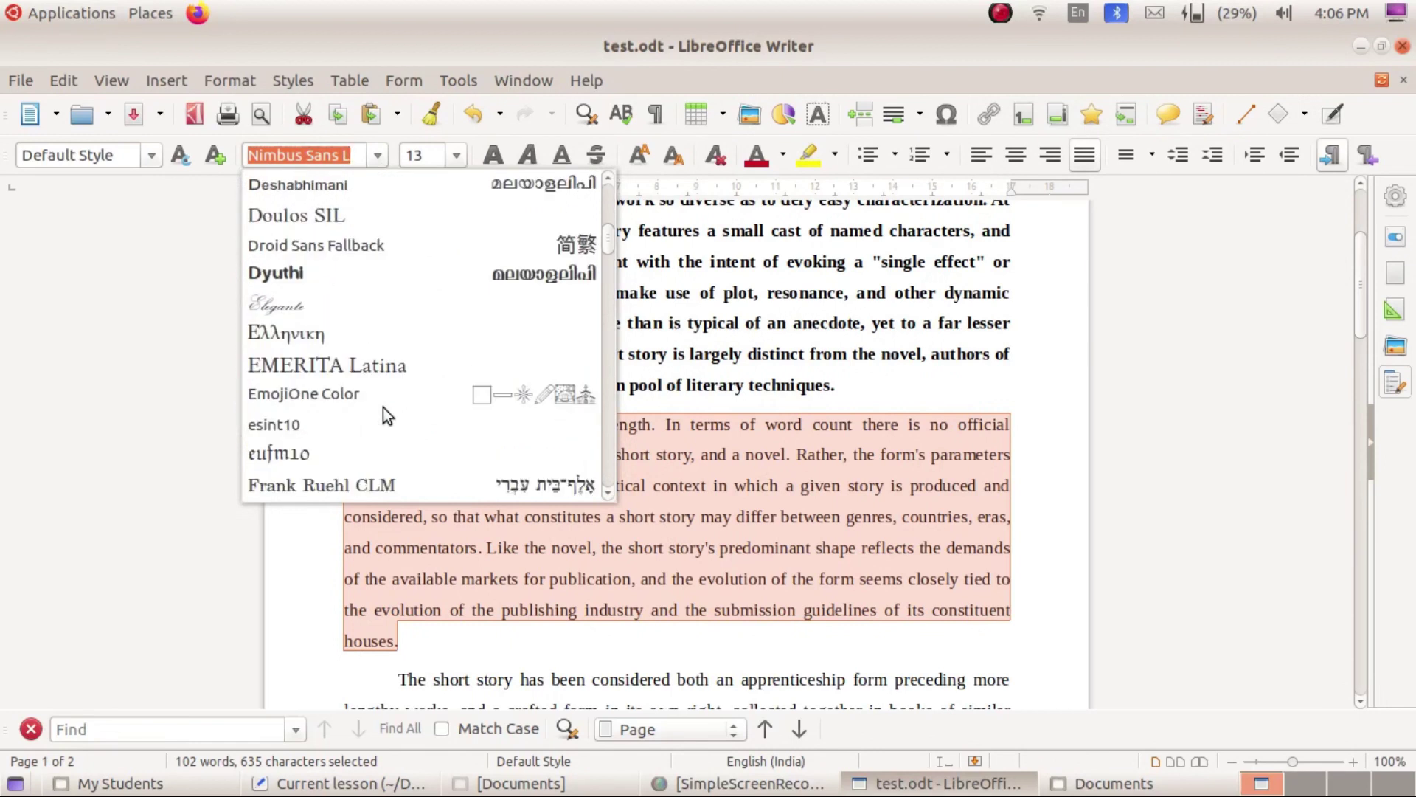
scroll(383, 407, "up", 5)
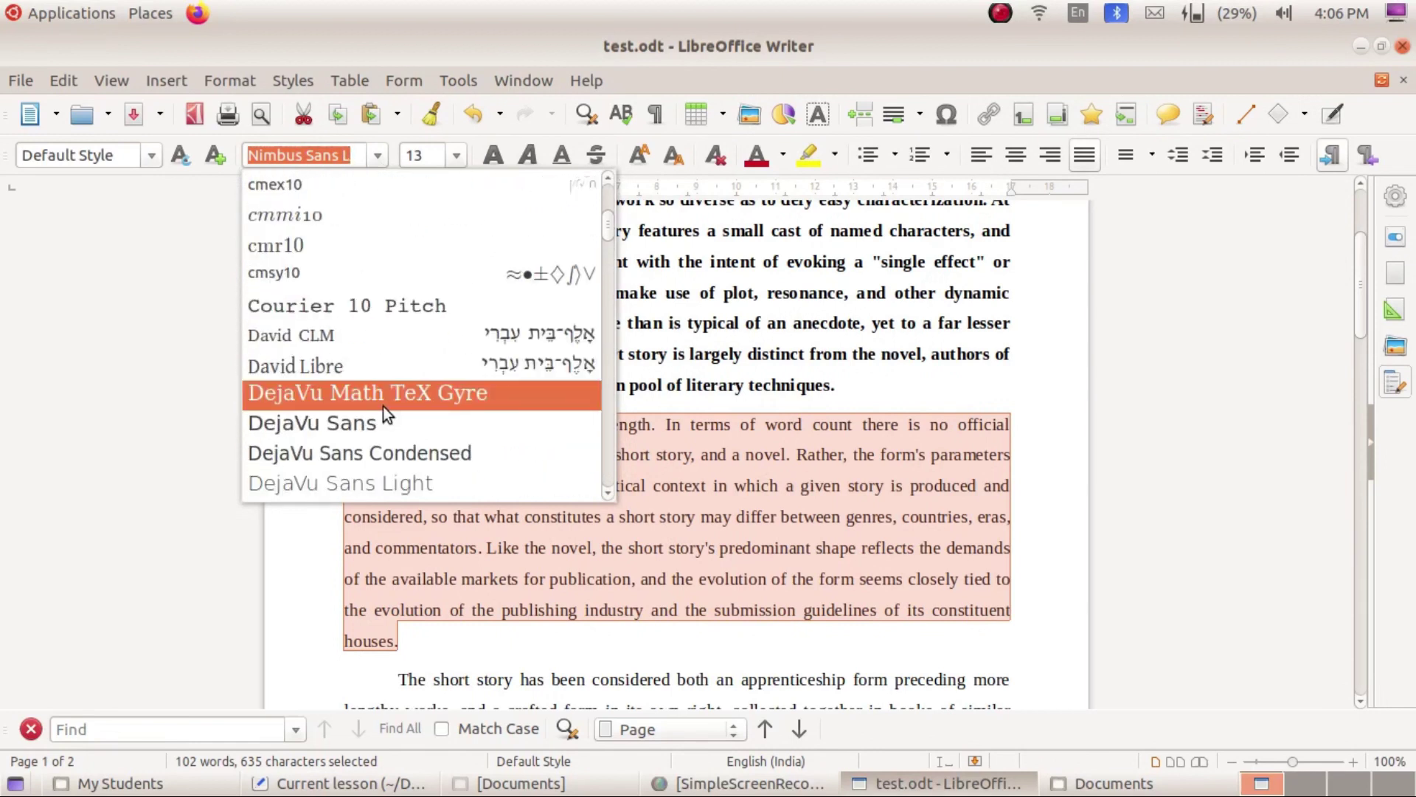
left_click(304, 214)
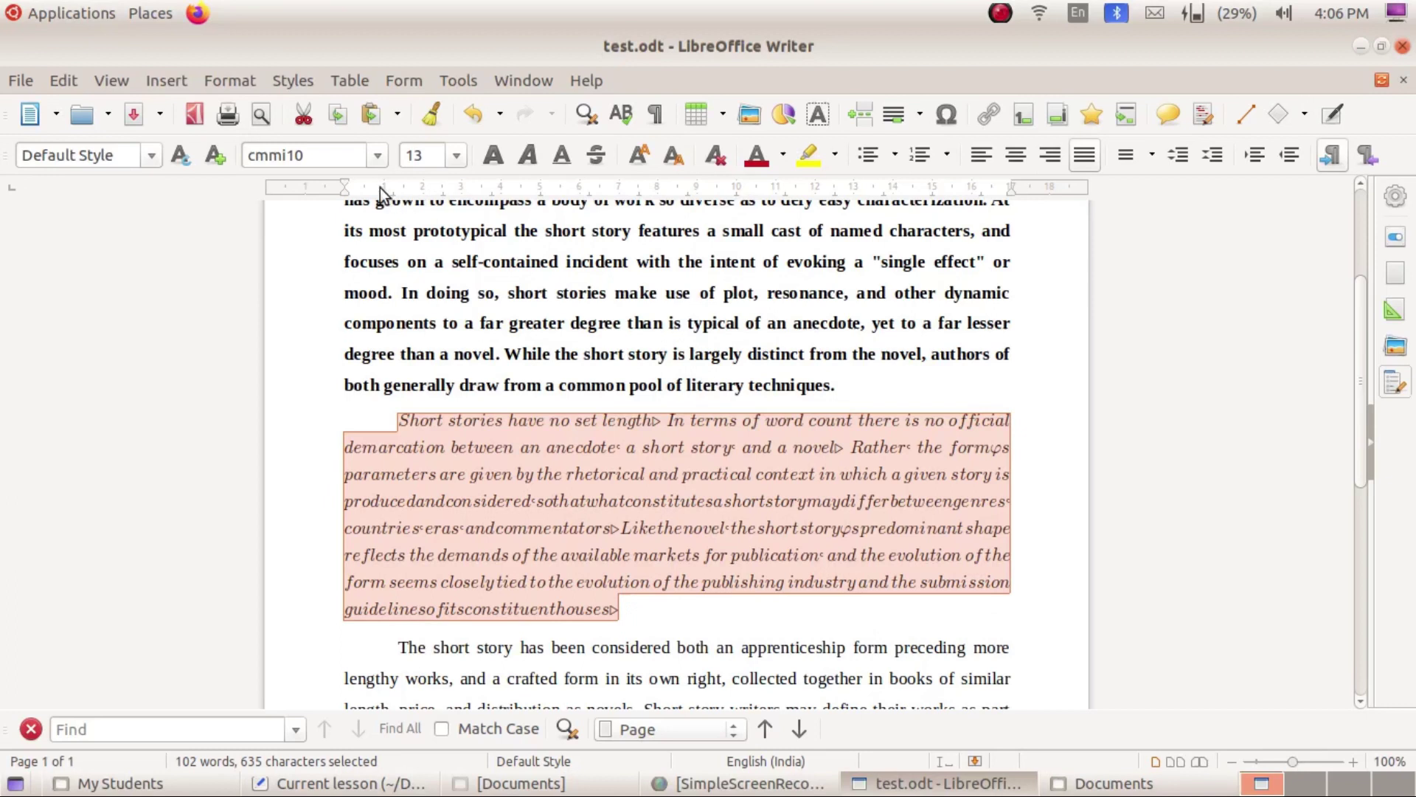
Switch the second paragraph's font from cmmi10 to EMERITA Latina.
left_click(378, 155)
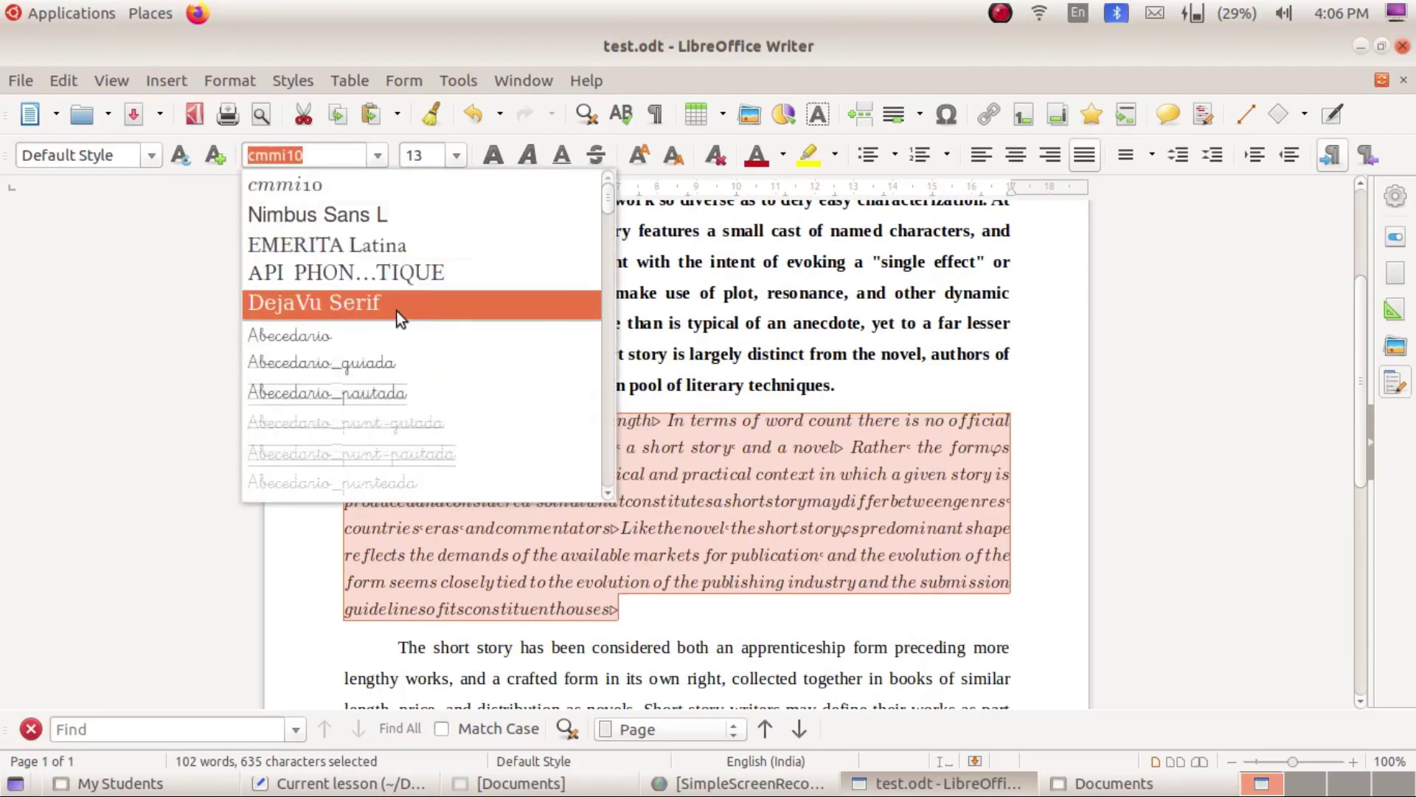
scroll(393, 317, "down", 5)
scroll(370, 361, "down", 2)
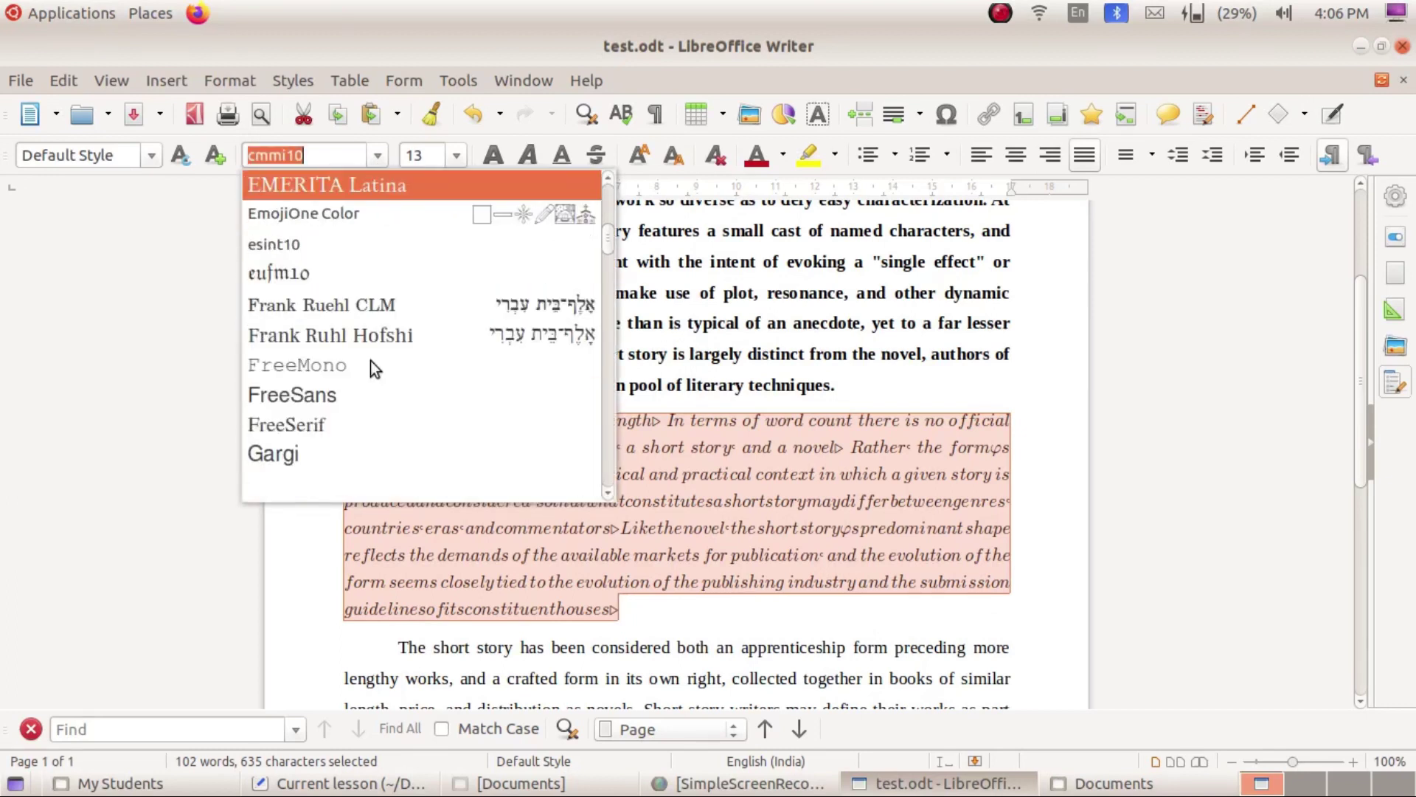
key("Return")
scroll(597, 503, "up", 5)
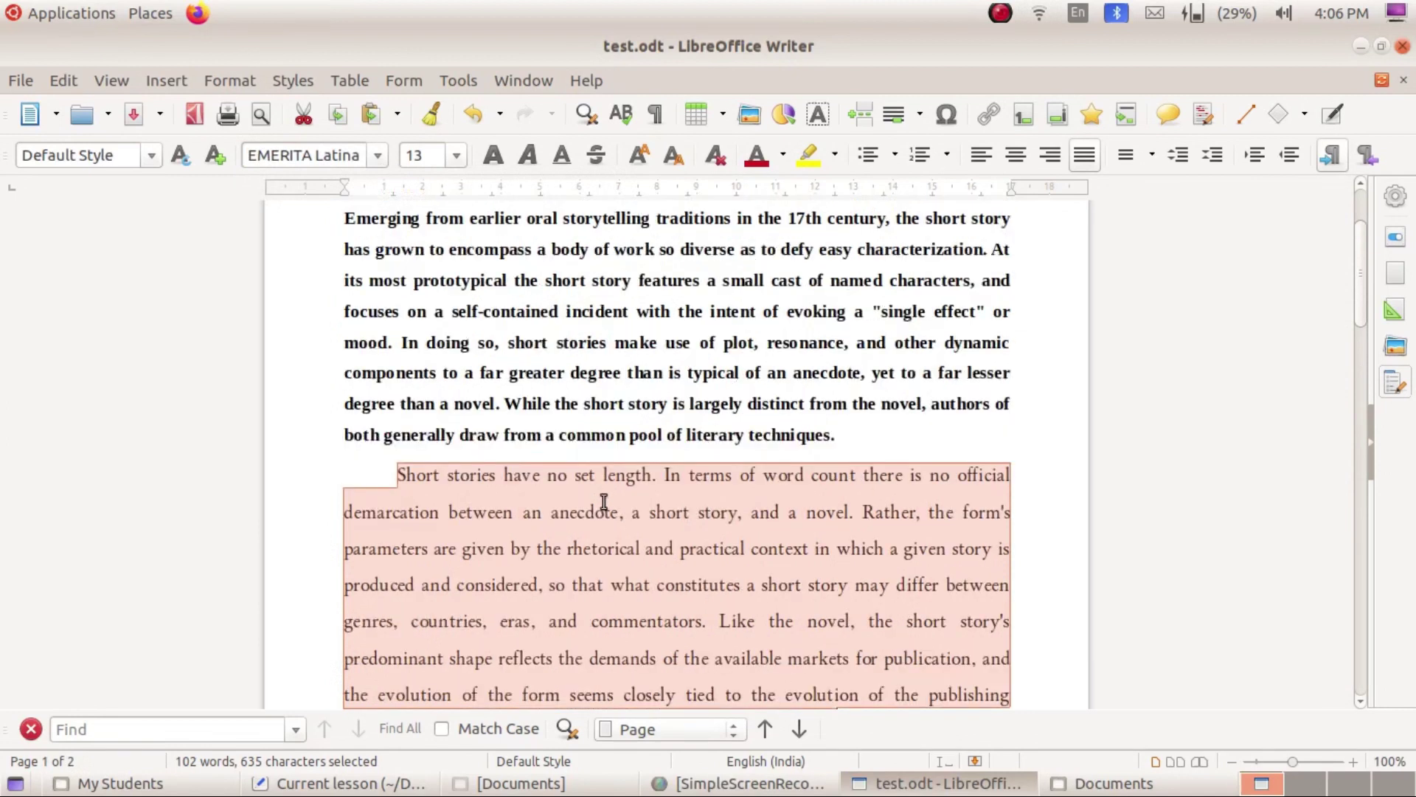
scroll(604, 459, "down", 12)
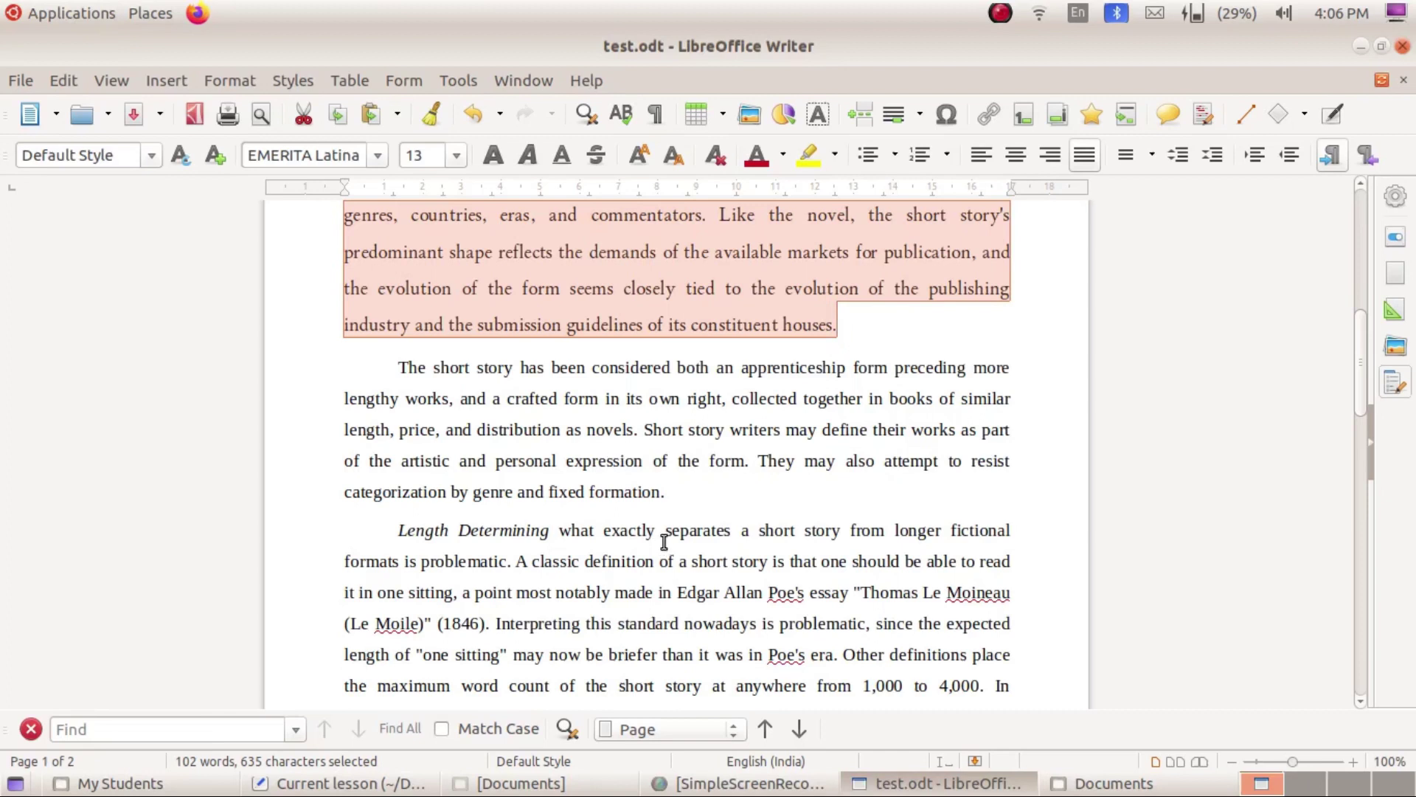
scroll(666, 531, "up", 5)
scroll(666, 531, "down", 3)
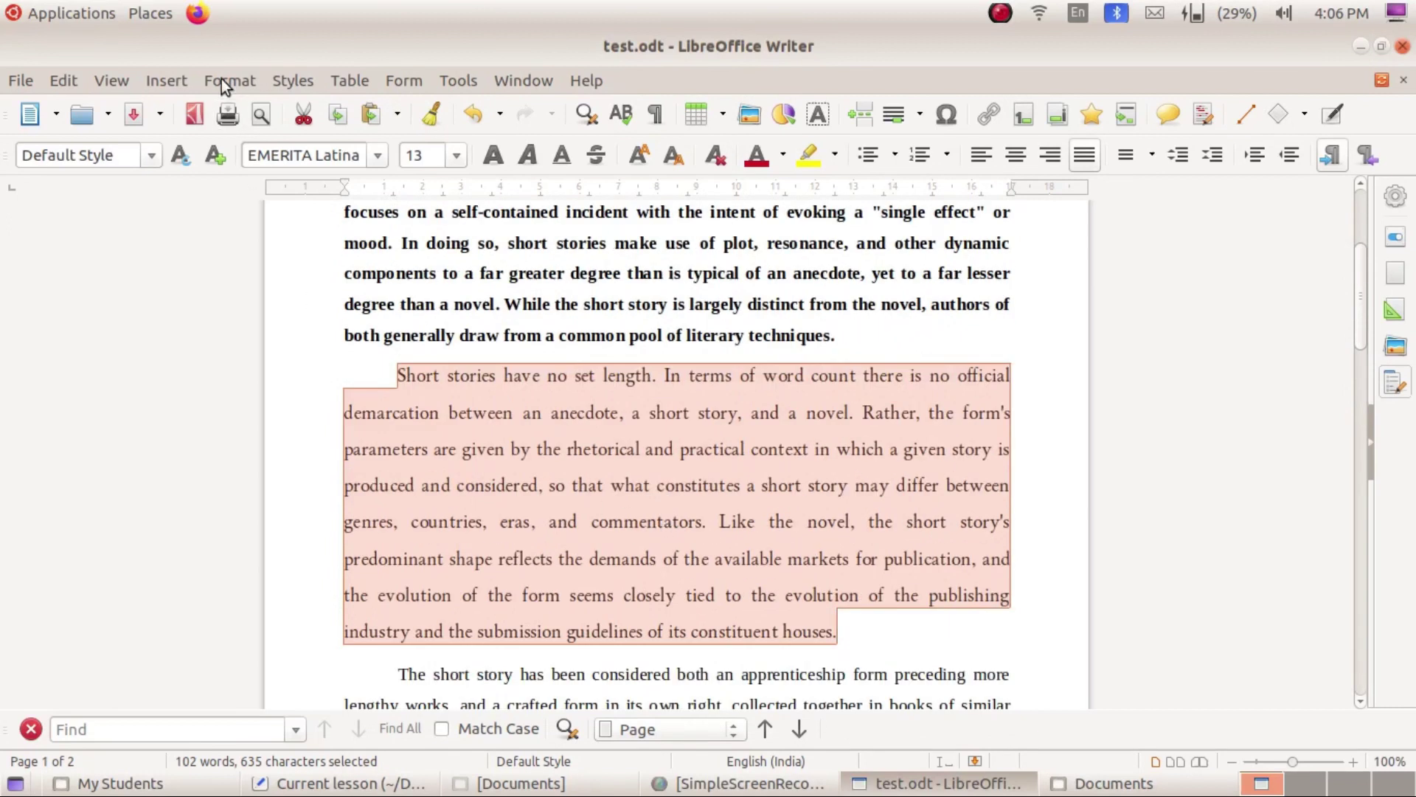
Colour the second paragraph's EMERITA Latina text Dark Blue 1 and deselect it.
left_click(784, 154)
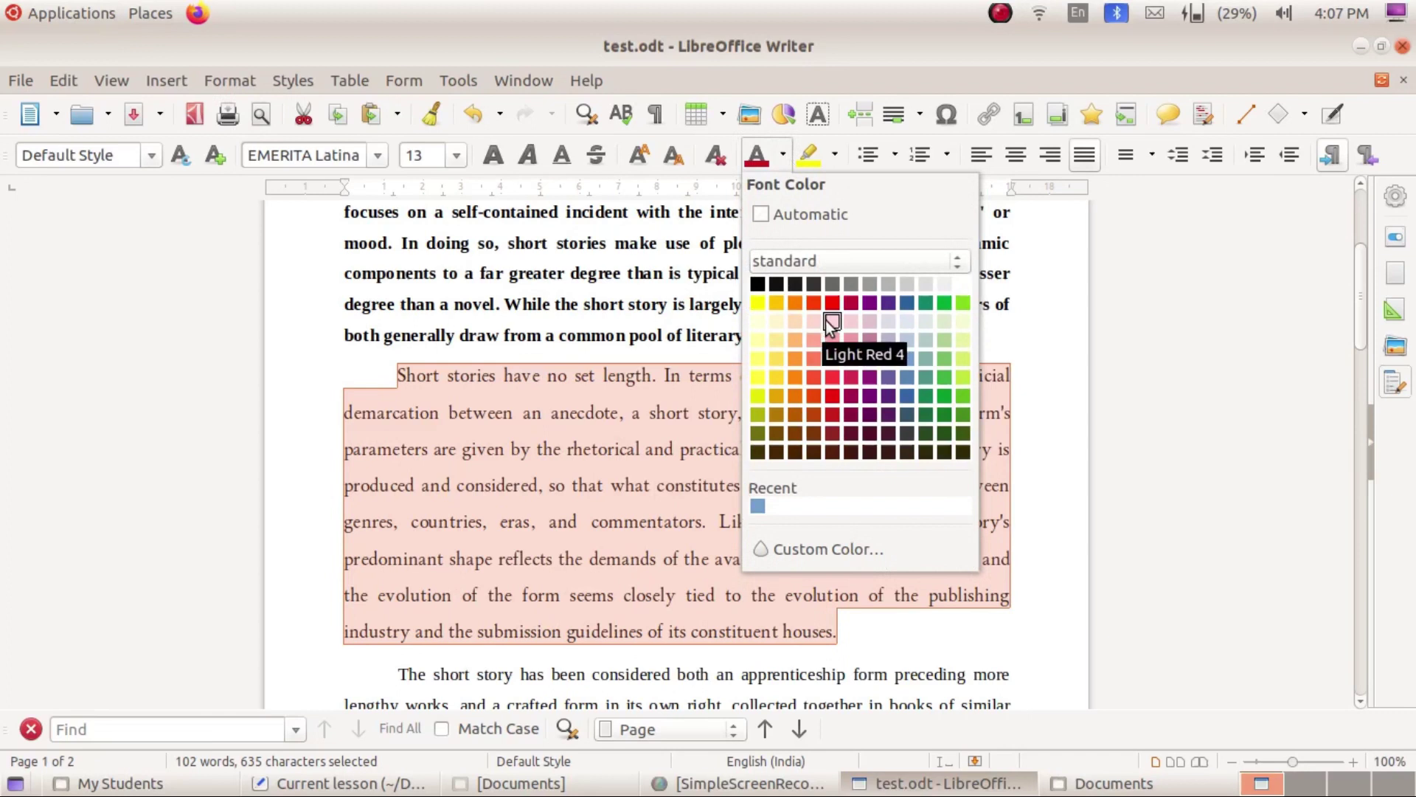
left_click(910, 396)
left_click(1071, 693)
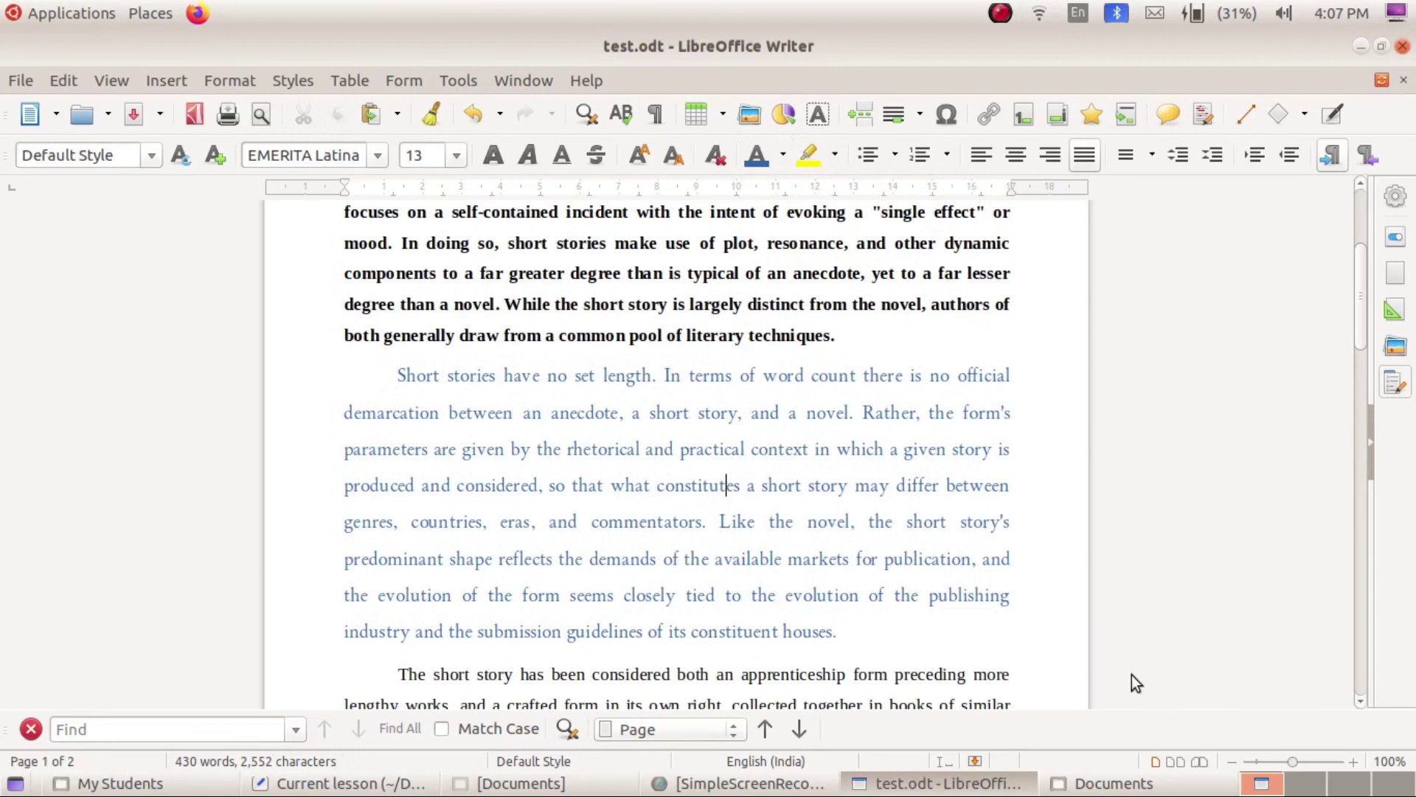
scroll(558, 469, "down", 5)
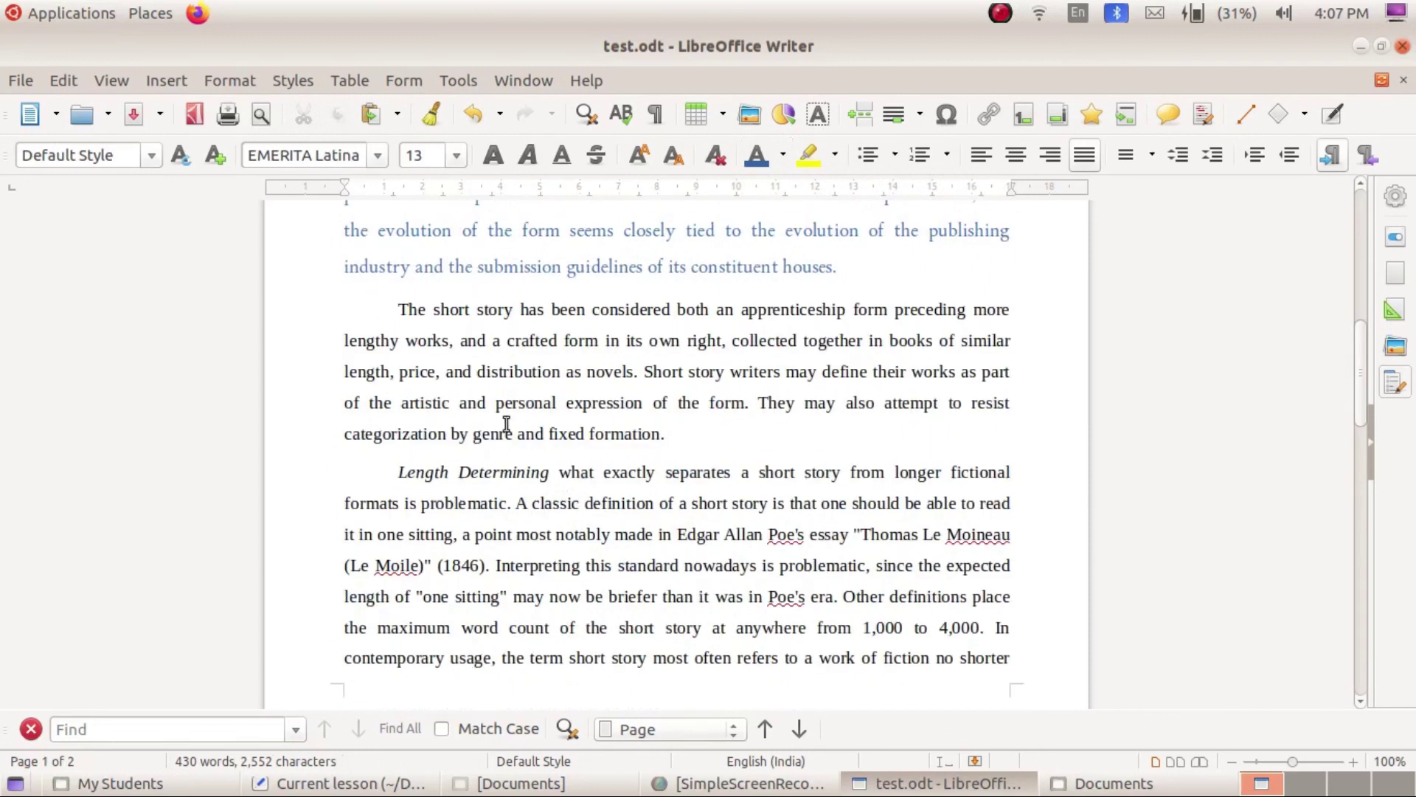
Select the third paragraph, 'The short story has been considered…', and bring up the Format menu.
left_click(466, 309)
key("Home")
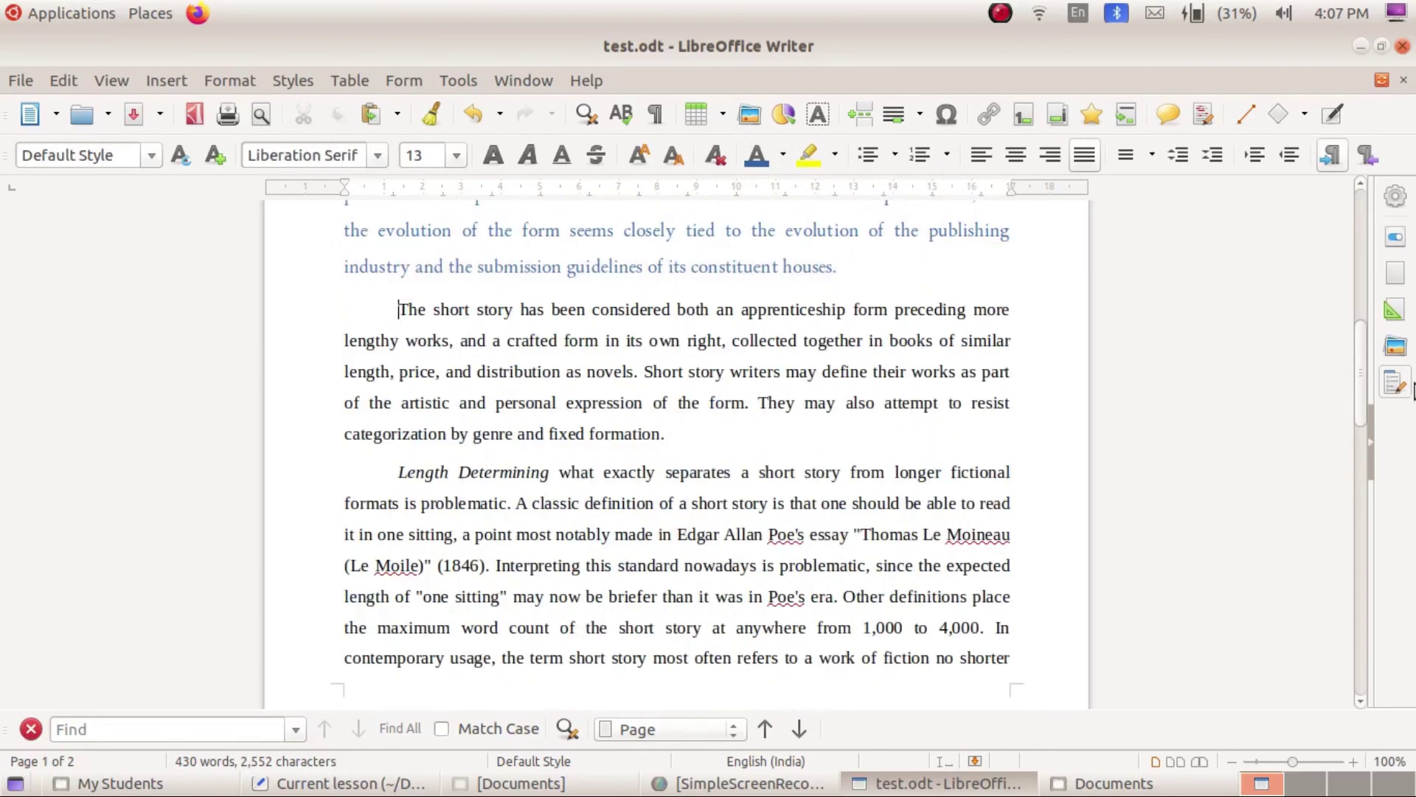
key("shift+Down")
key("shift+Down")
key("shift+Down")
key("shift+Down")
key("shift+End")
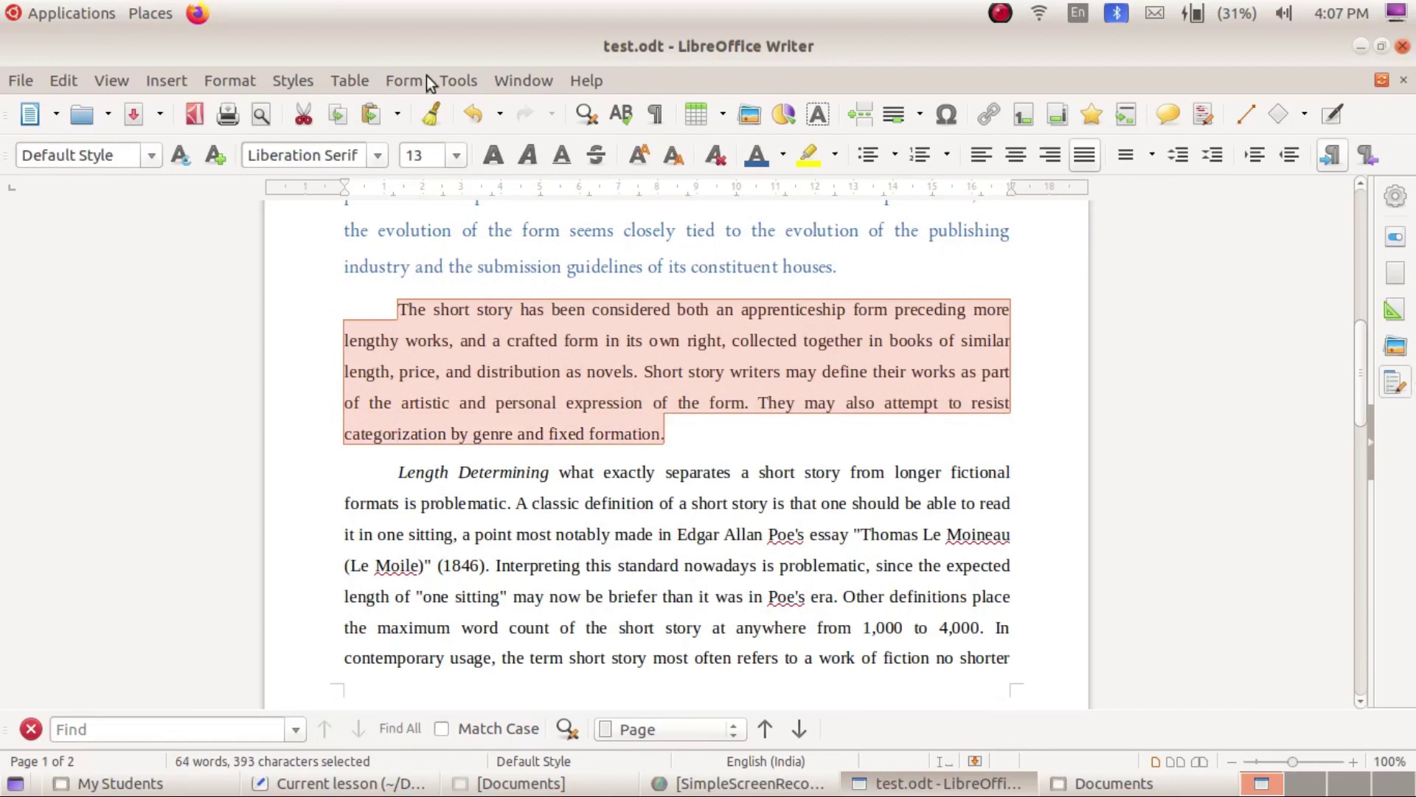
left_click(233, 86)
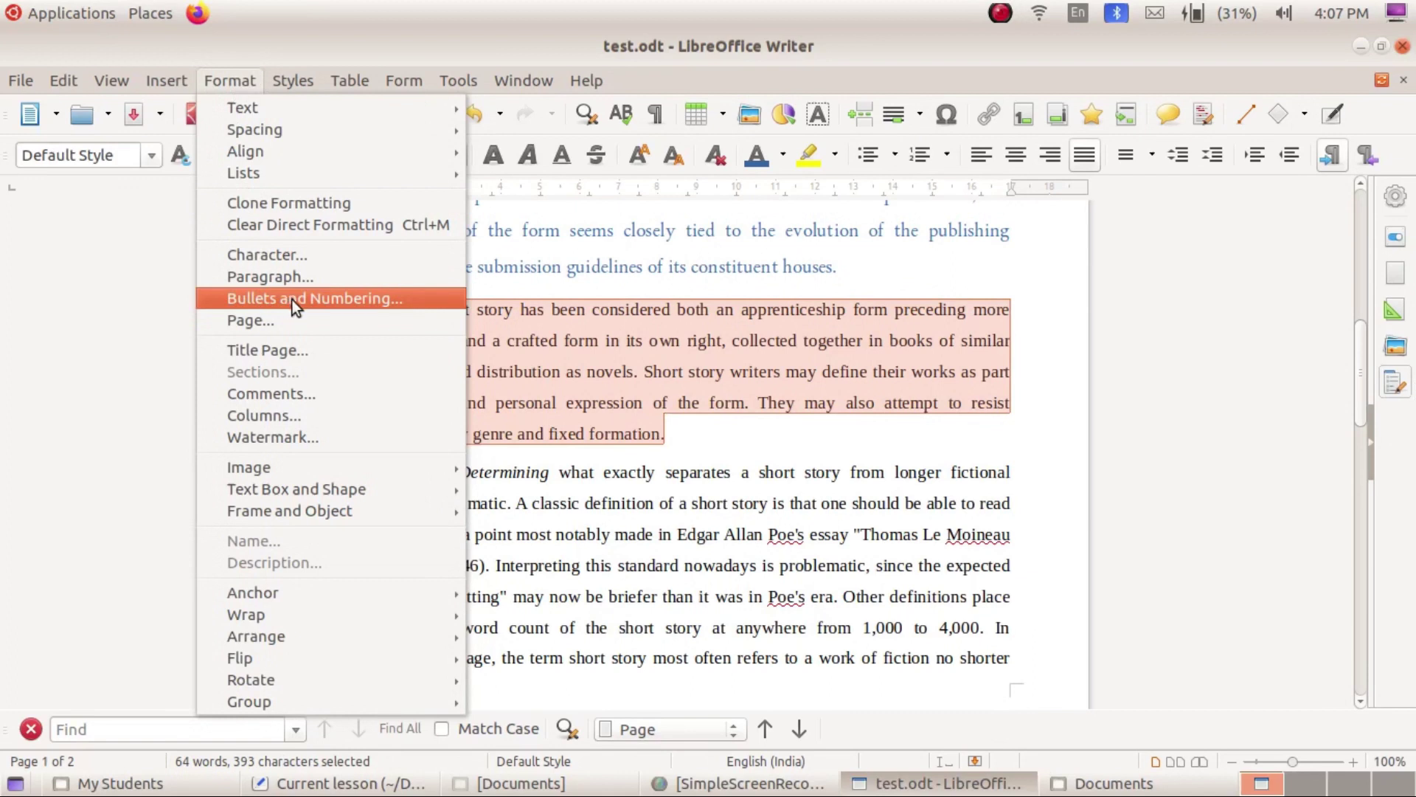
Set the third paragraph's font colour to Light Purple 1 via Character > Font Effects.
left_click(322, 257)
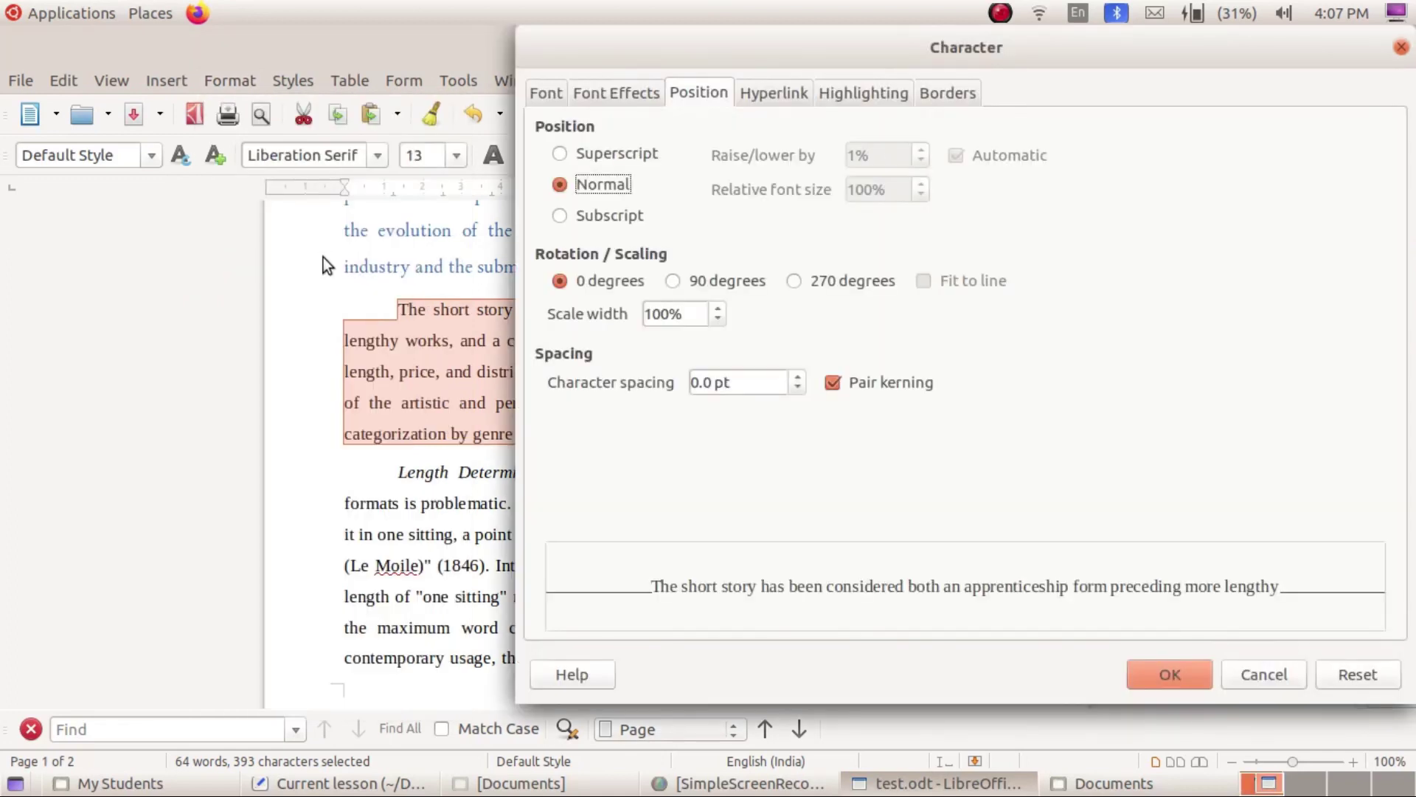
left_click(598, 95)
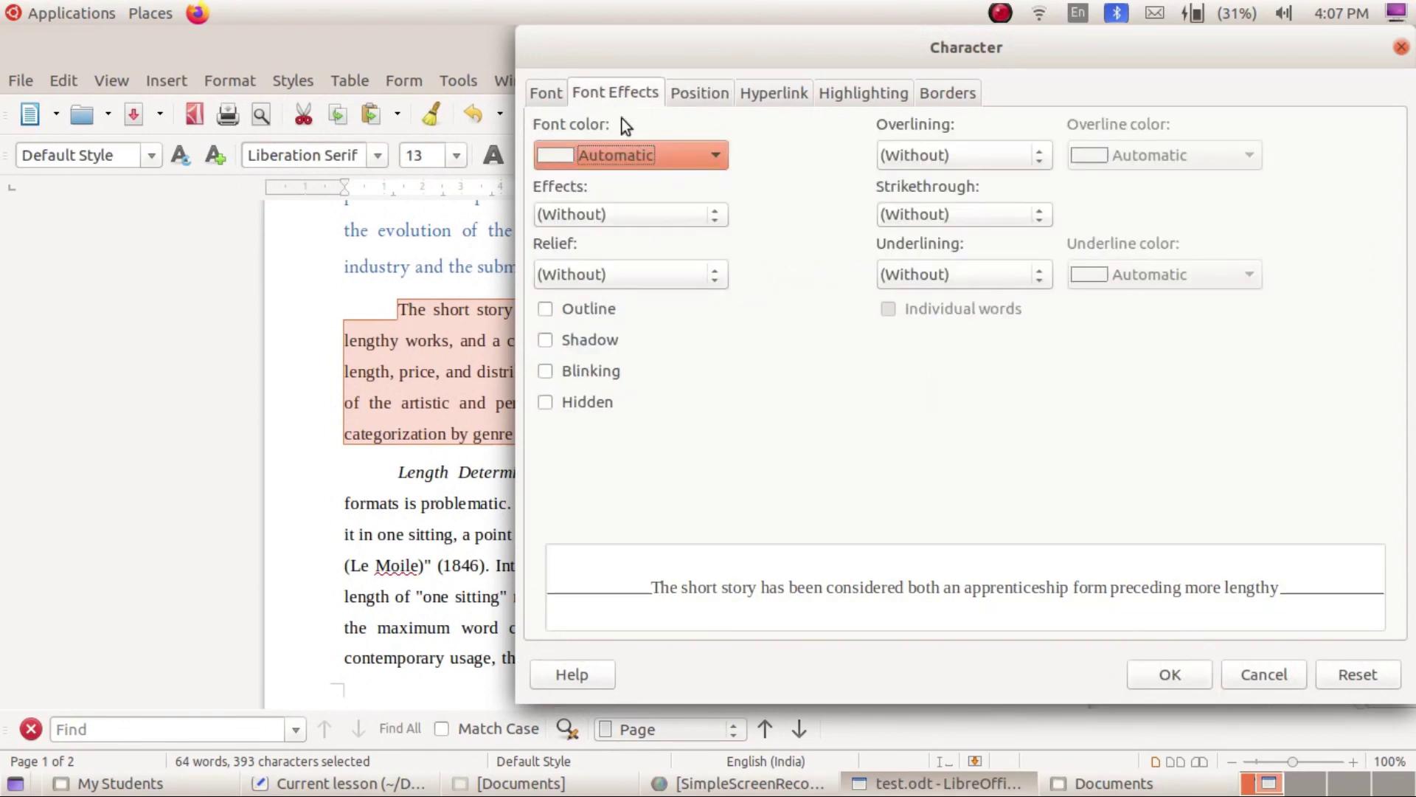
left_click(710, 156)
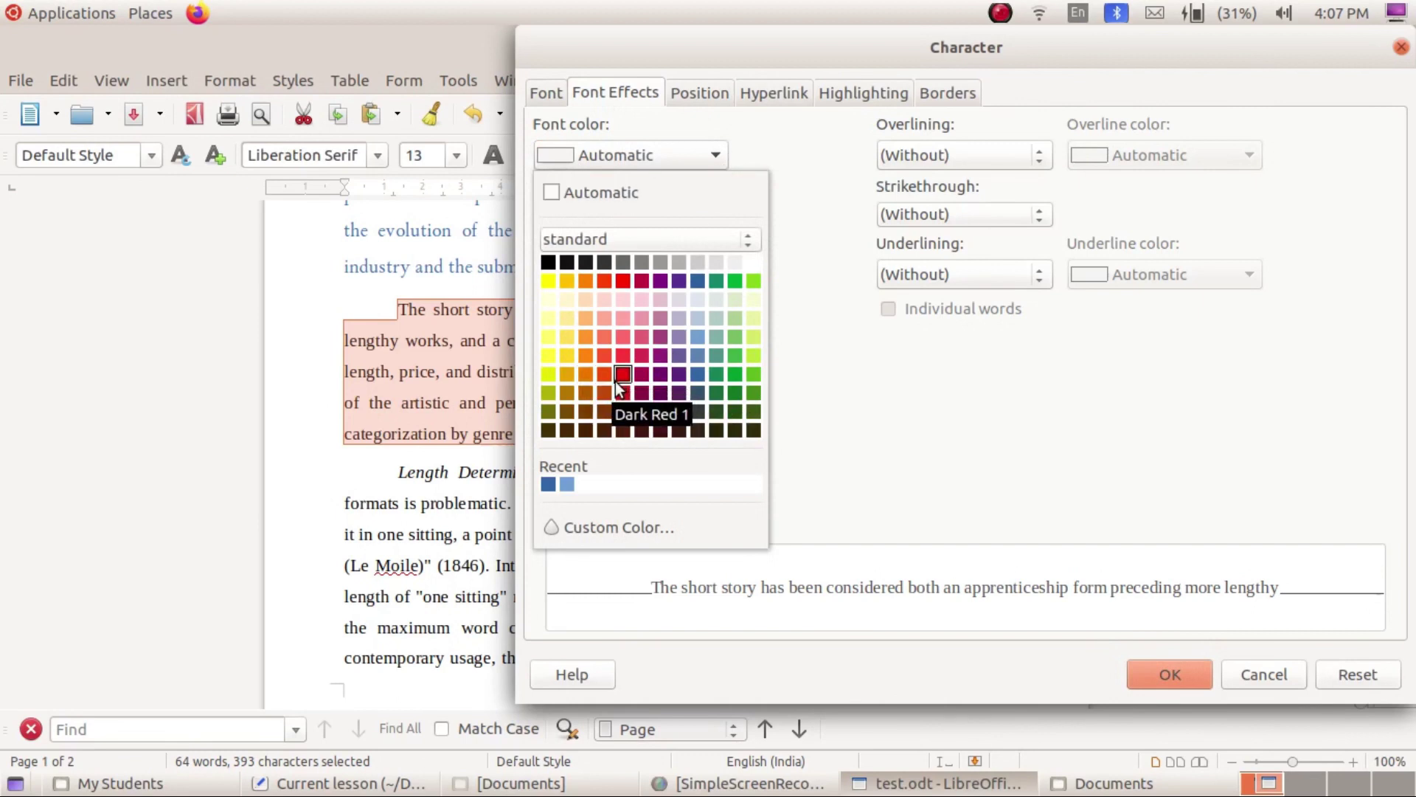
left_click(660, 356)
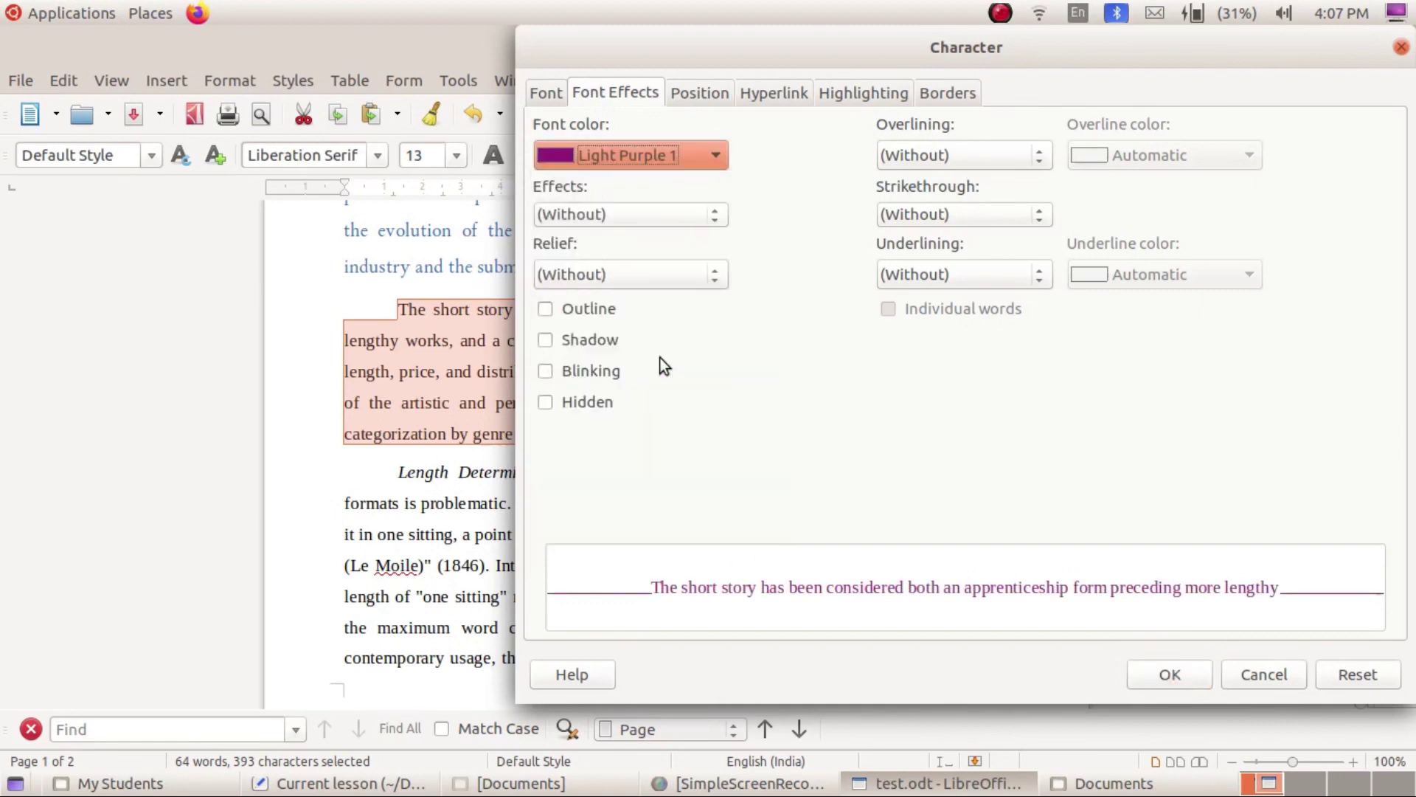
left_click(1175, 676)
left_click(663, 443)
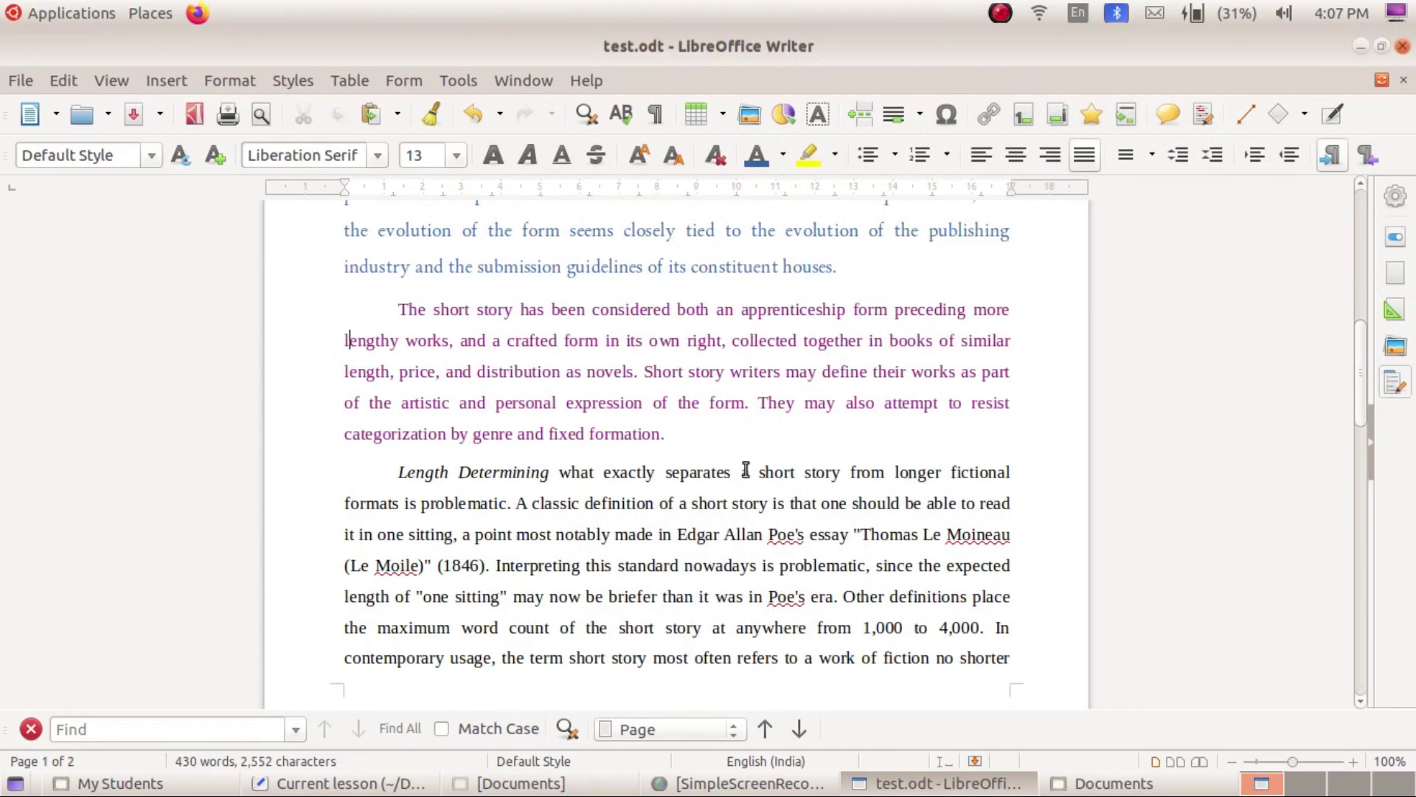
scroll(638, 427, "up", 5)
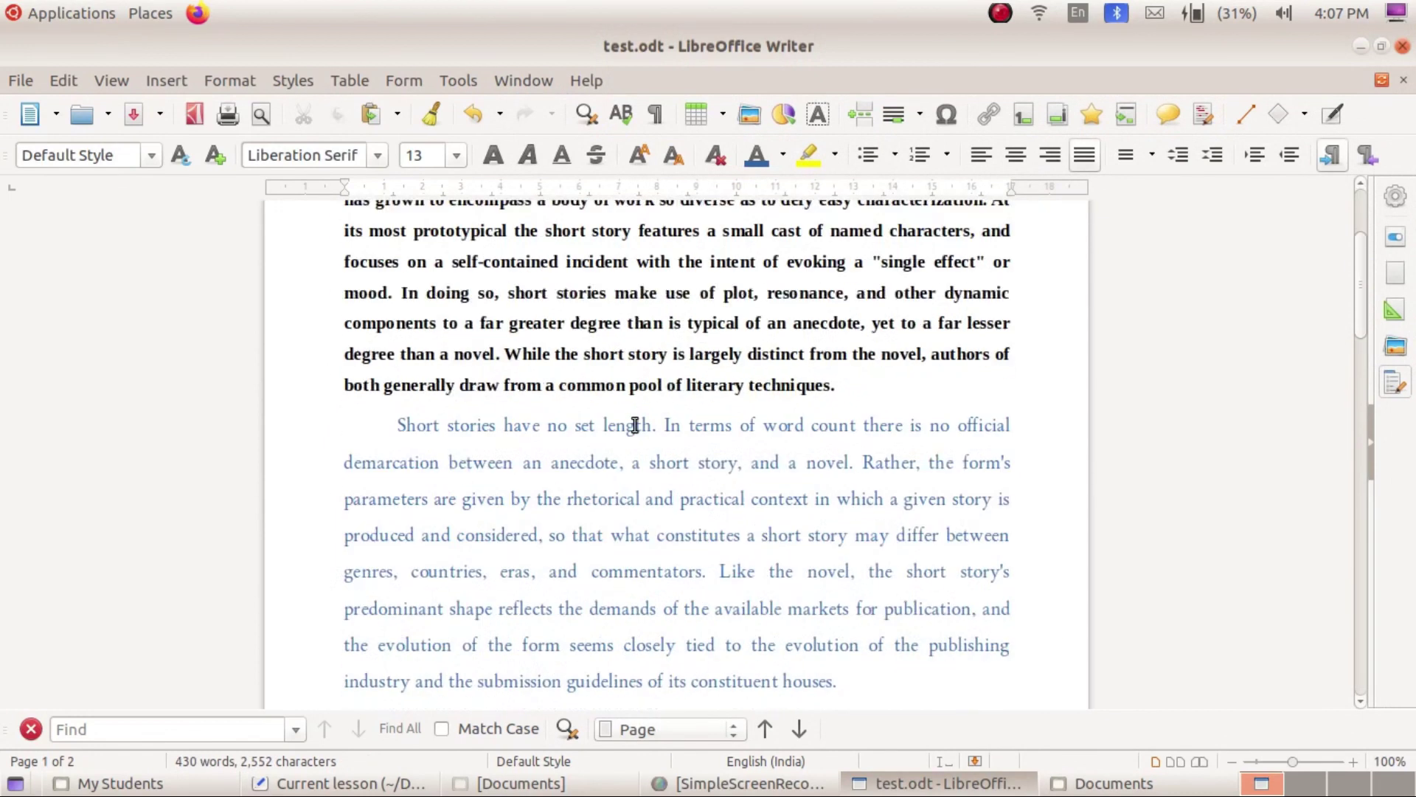
scroll(633, 424, "down", 2)
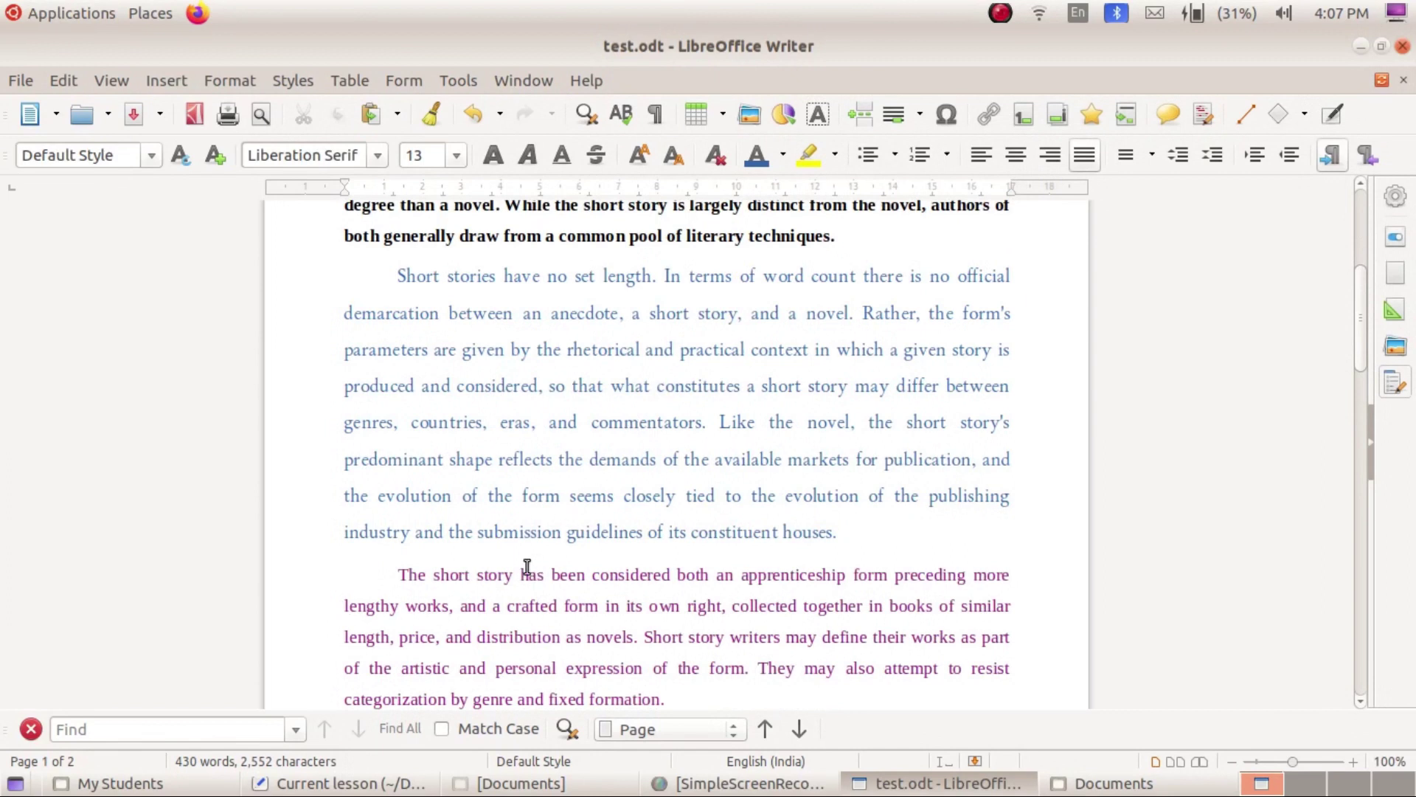